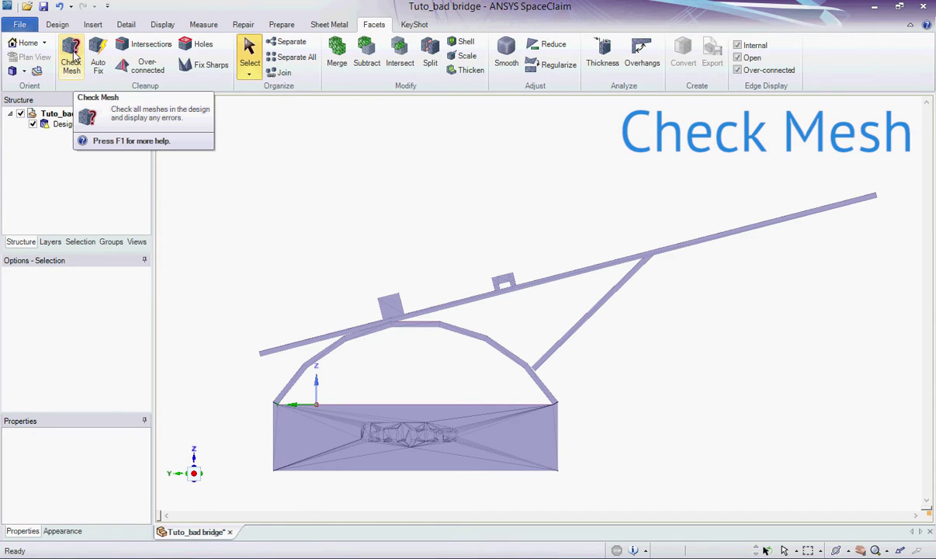
Run Check Mesh on the complete bridge mesh to list its geometry problems, then close the report
click(73, 57)
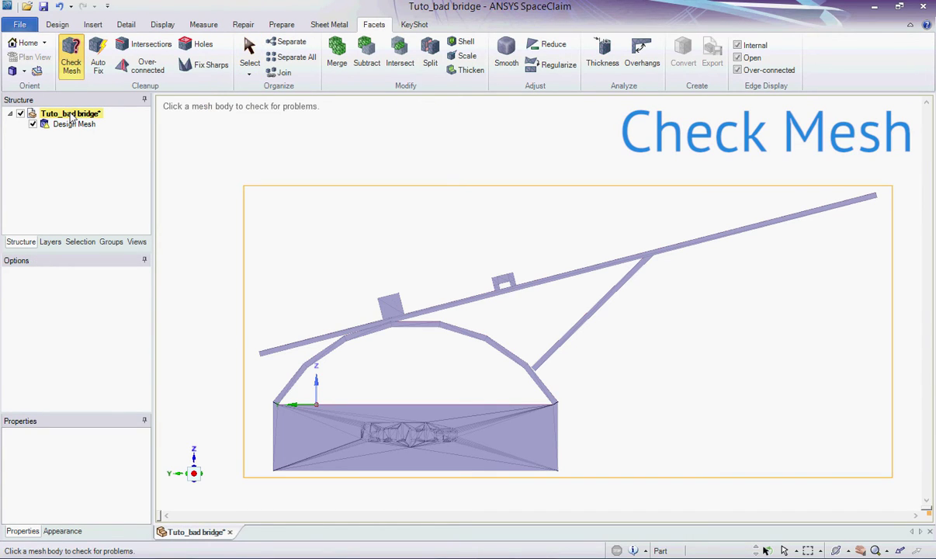
click(72, 117)
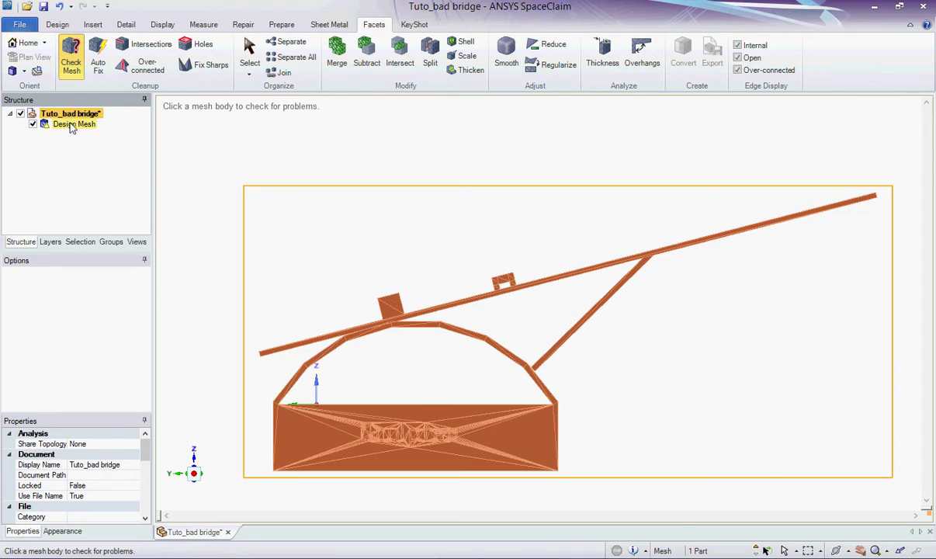
click(74, 124)
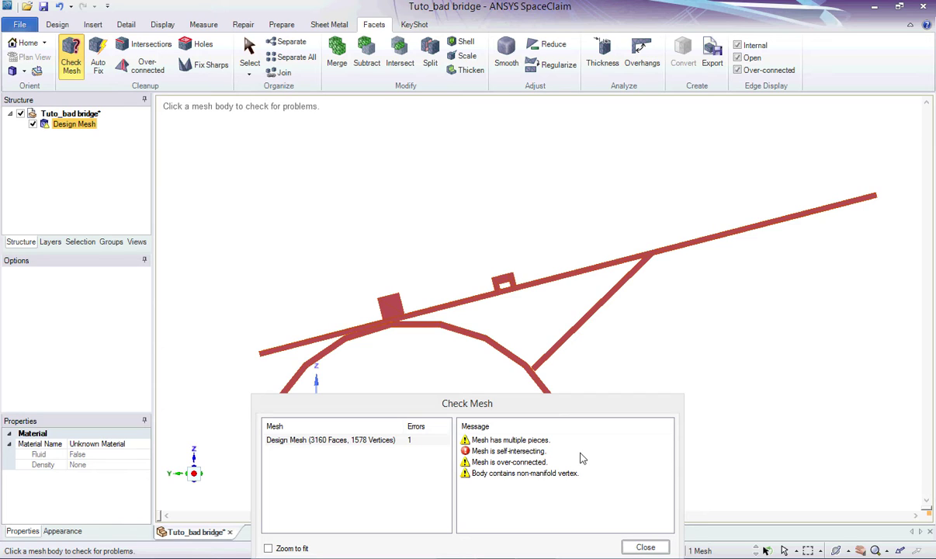
click(643, 547)
click(249, 56)
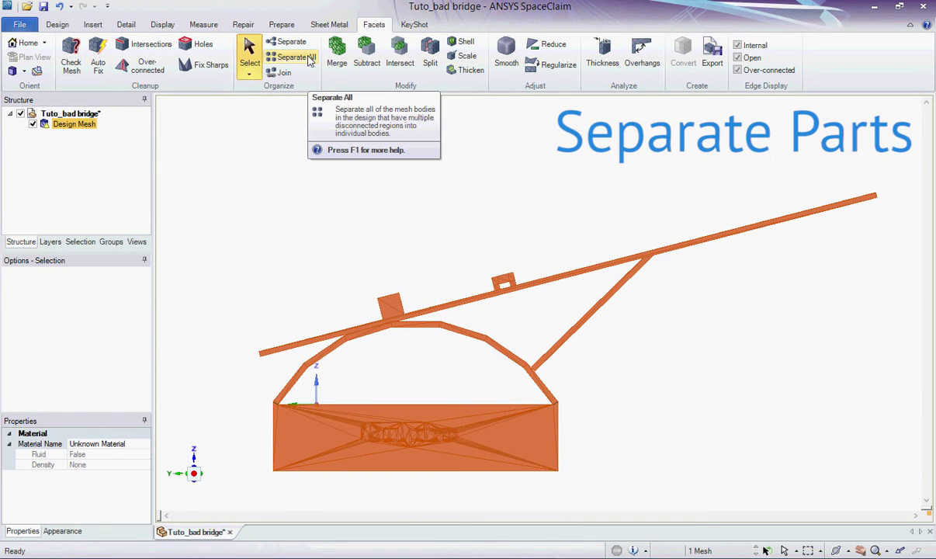
Separate all multi-piece mesh bodies in the design into individual bodies
click(309, 61)
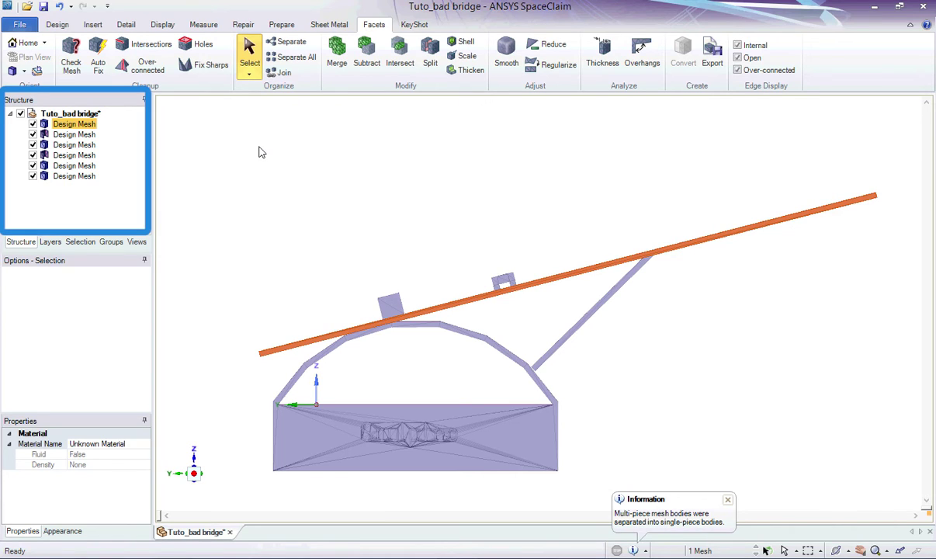
click(65, 136)
click(240, 178)
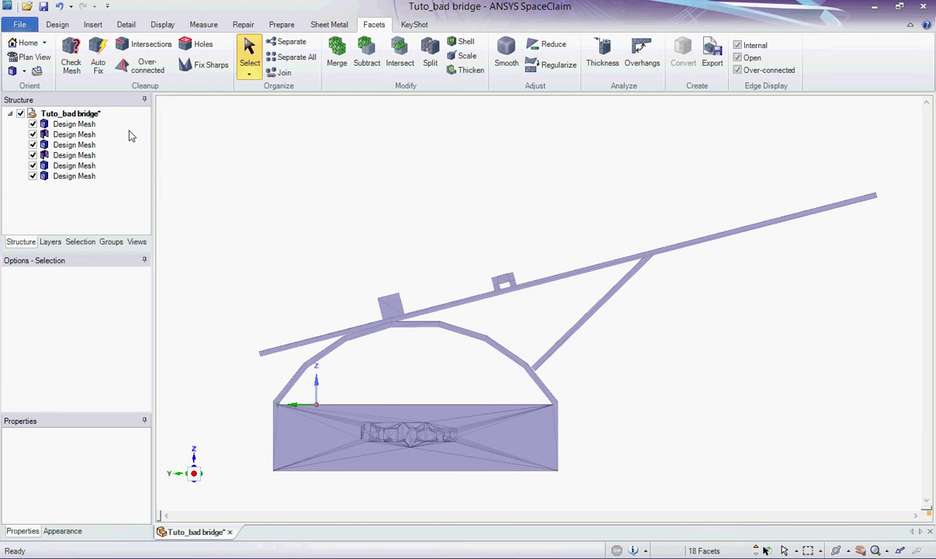
Check the small car-shaped mesh on the bridge deck for problems and examine where its non-manifold vertices are
click(64, 135)
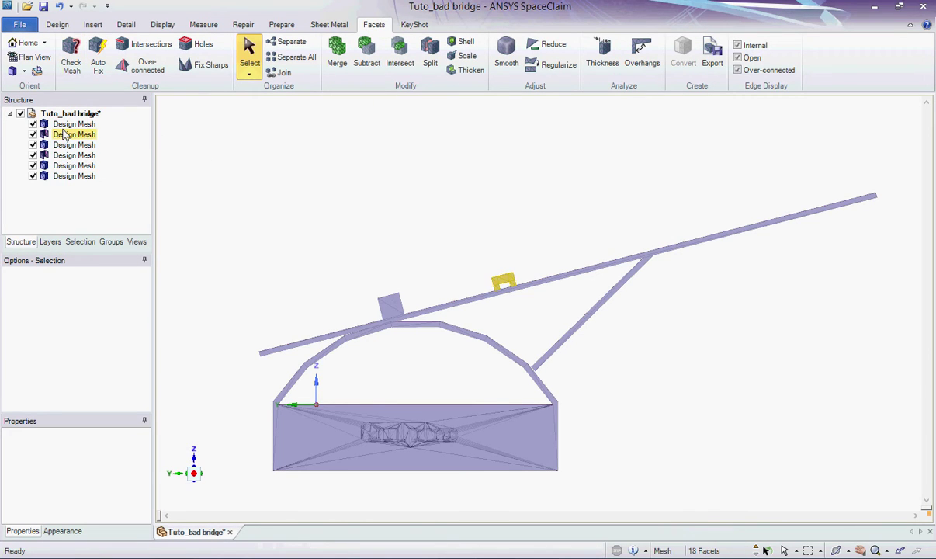
click(71, 58)
click(73, 134)
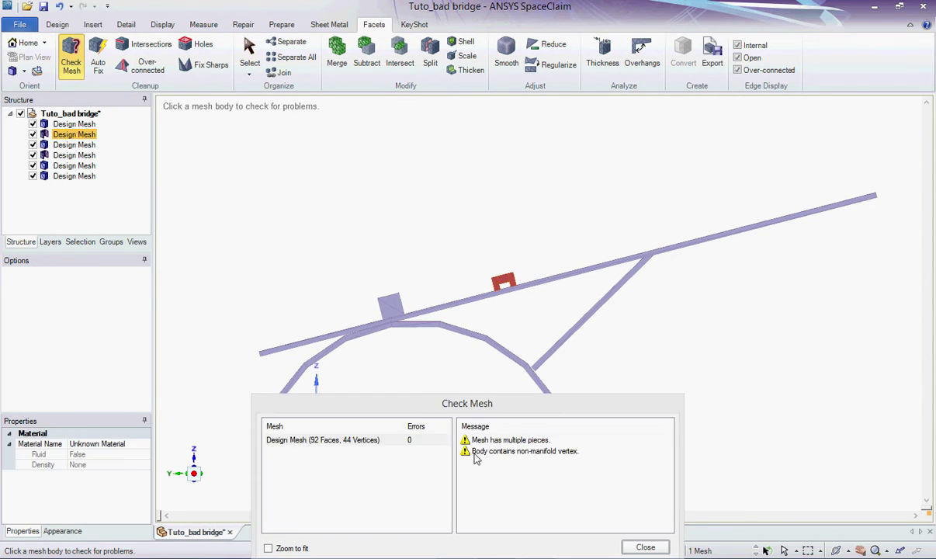
click(497, 440)
click(501, 451)
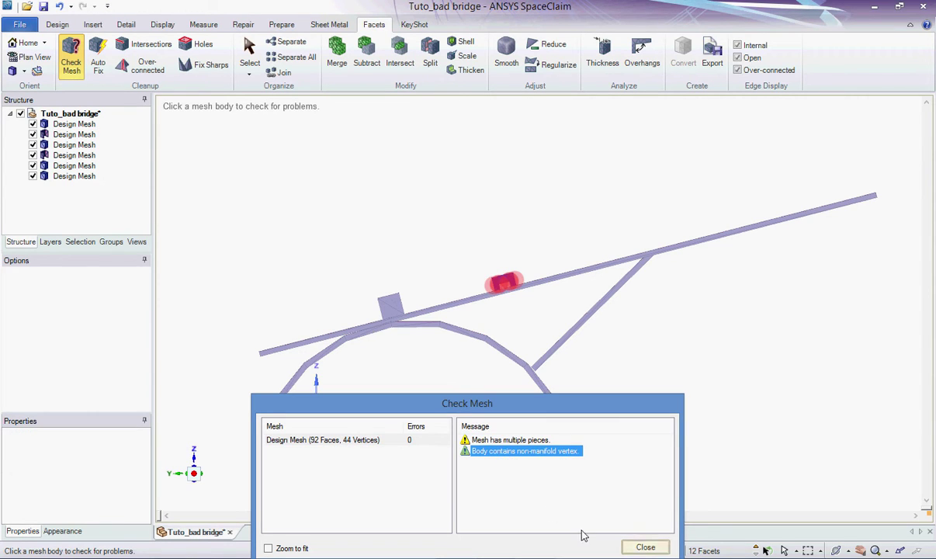
scroll(530, 308, up, 3)
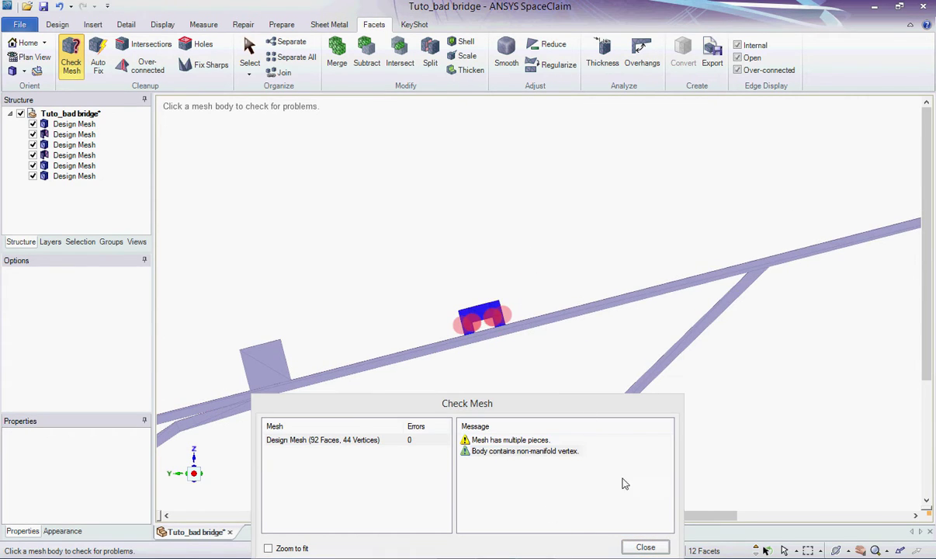
scroll(508, 329, up, 5)
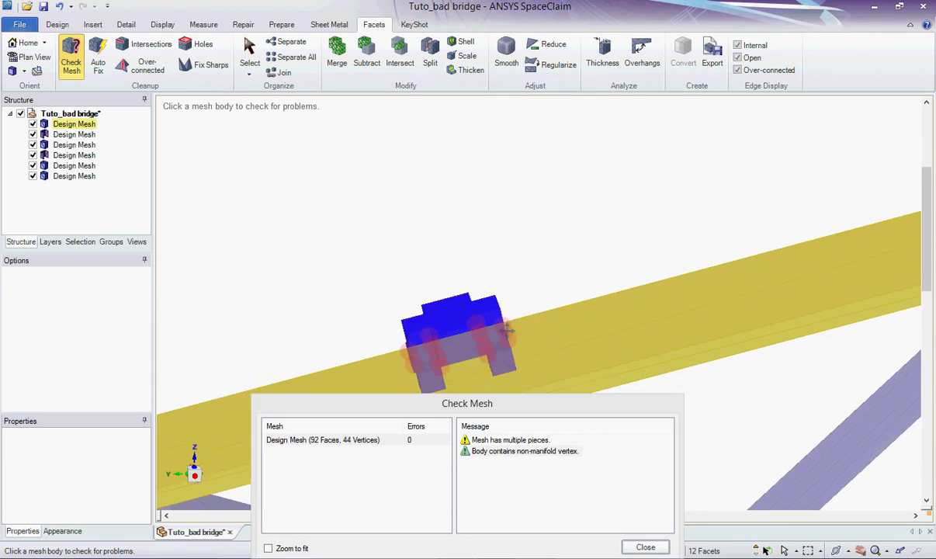
ctrl+middle_drag(507, 330, 621, 271)
scroll(577, 248, up, 3)
click(645, 547)
scroll(630, 279, up, 4)
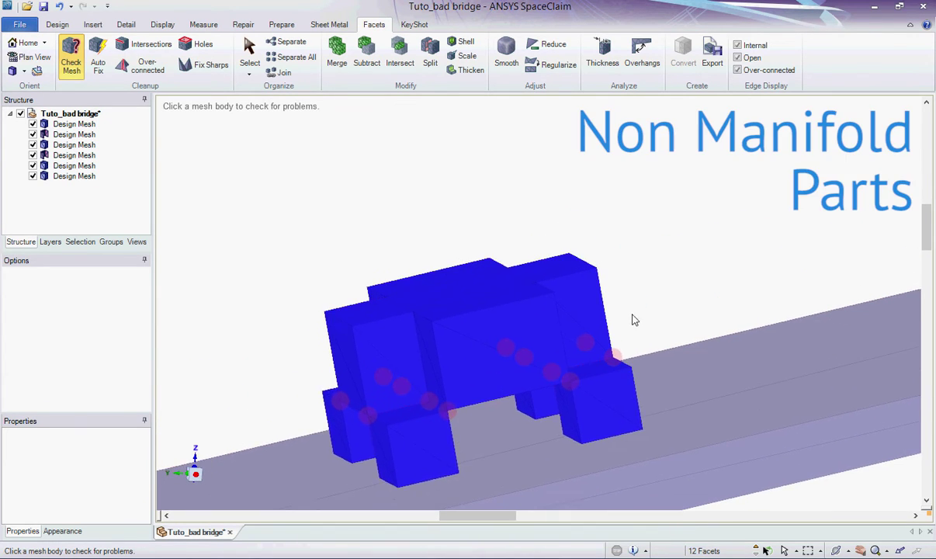
middle_drag(633, 319, 676, 274)
Try to repair the car-shaped mesh's defects with Auto Fix
click(97, 60)
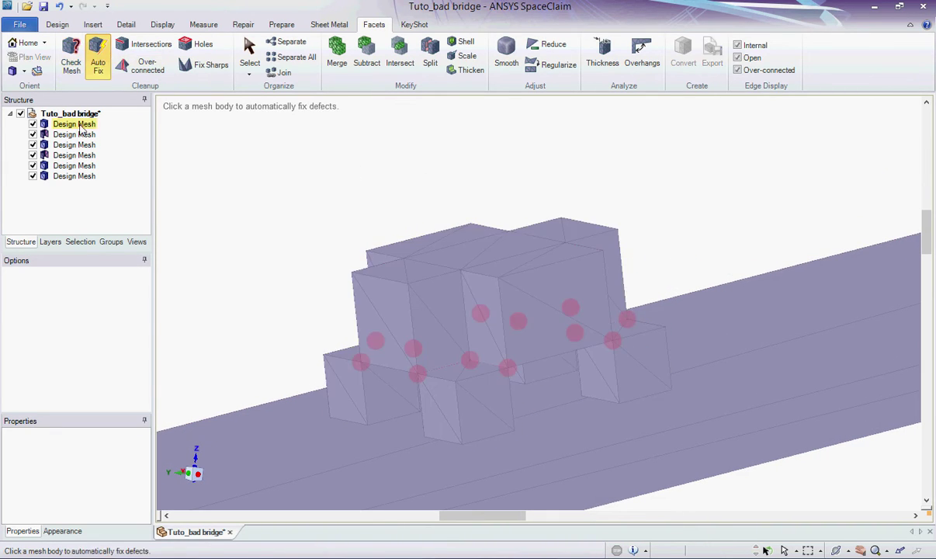
click(78, 137)
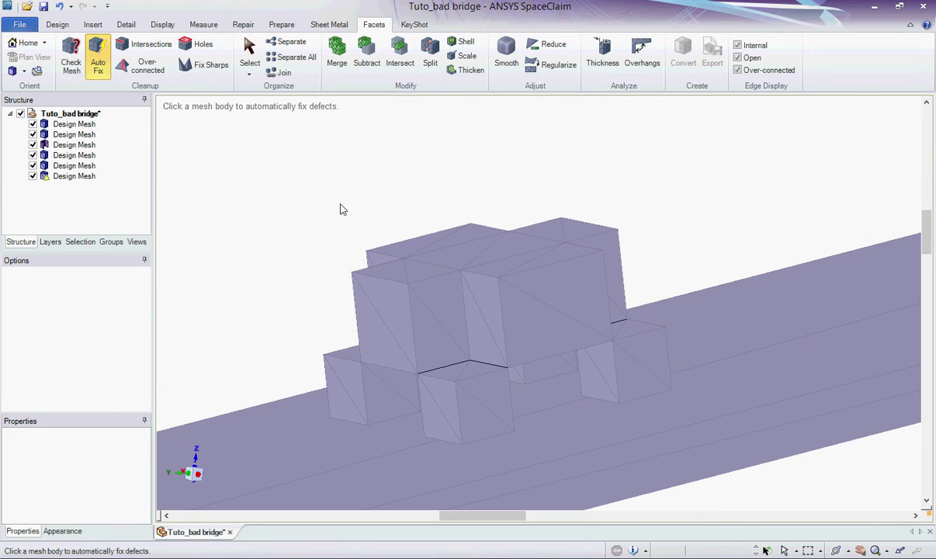
click(247, 50)
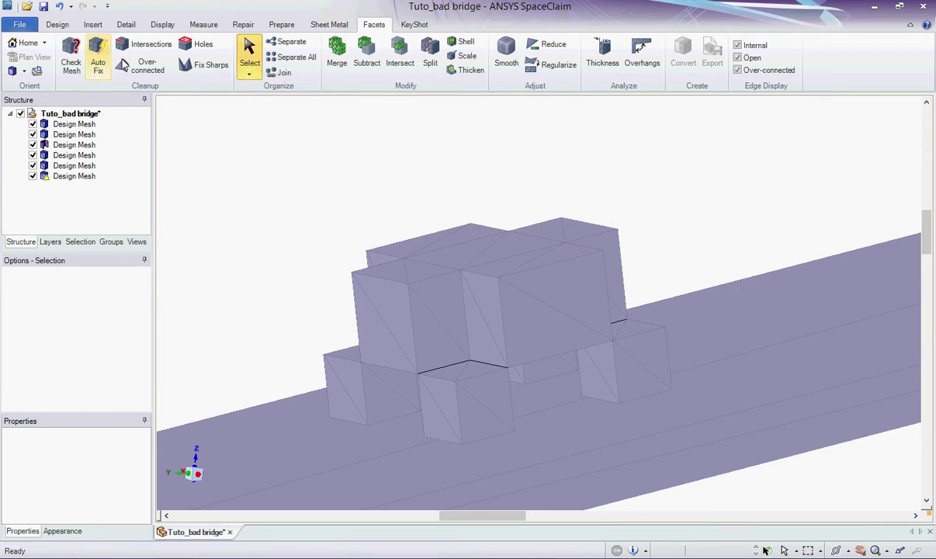
Recheck the car-shaped mesh after the automatic repair and inspect its over-connected and non-manifold locations
click(71, 58)
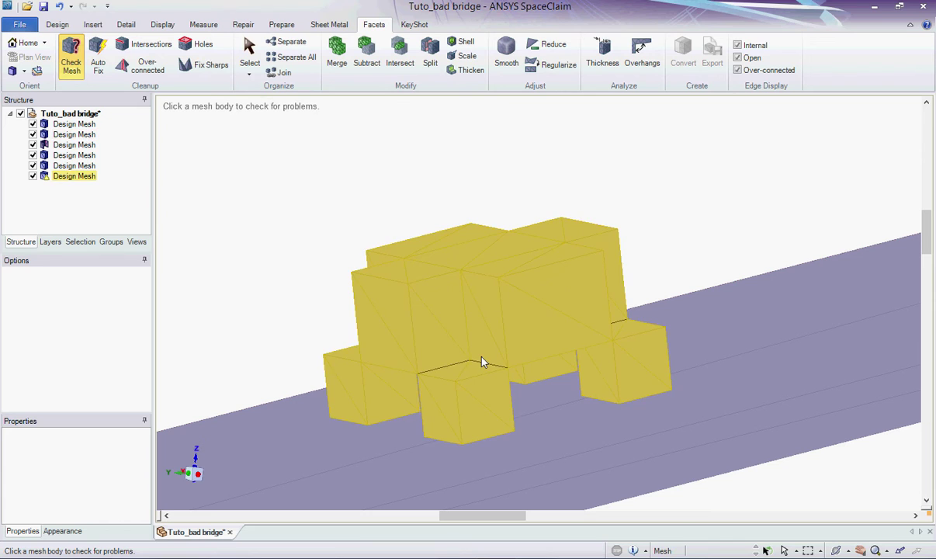
click(475, 378)
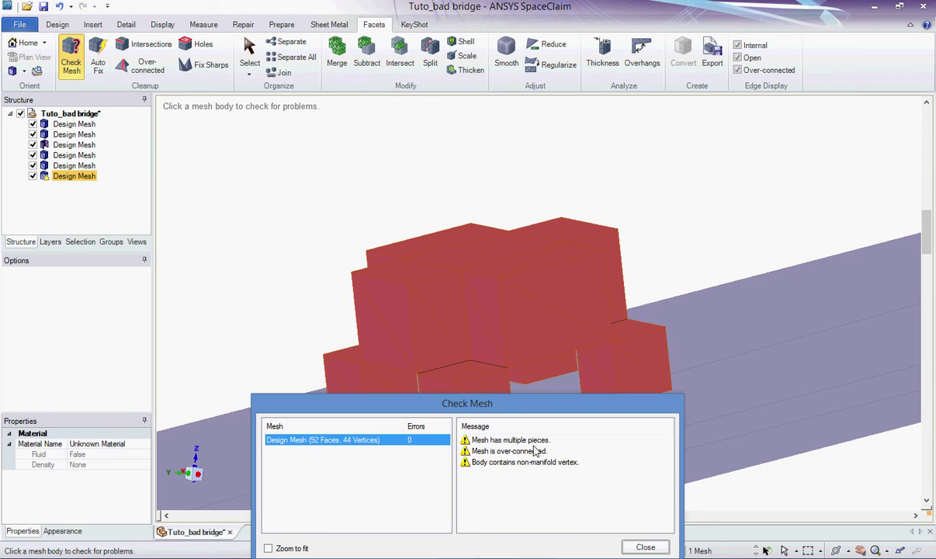
click(531, 452)
click(532, 462)
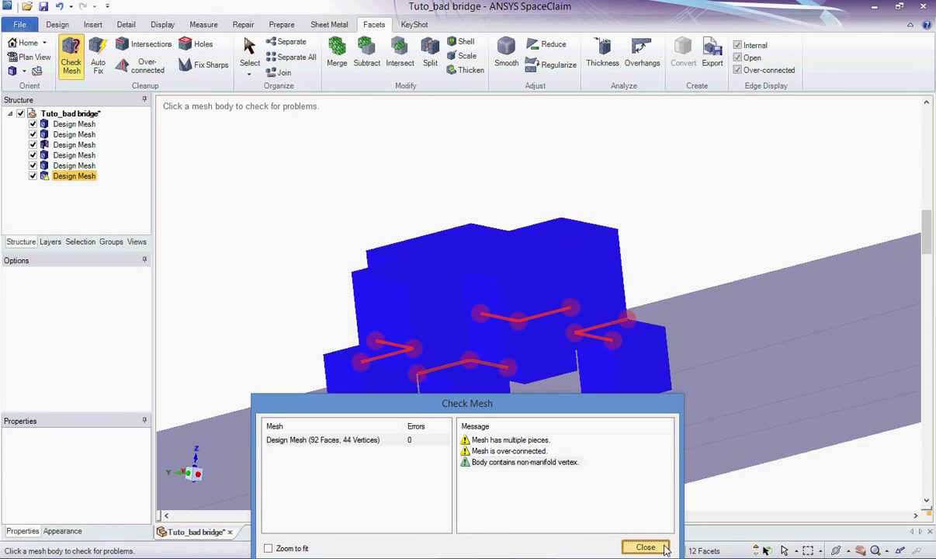
click(645, 546)
click(248, 51)
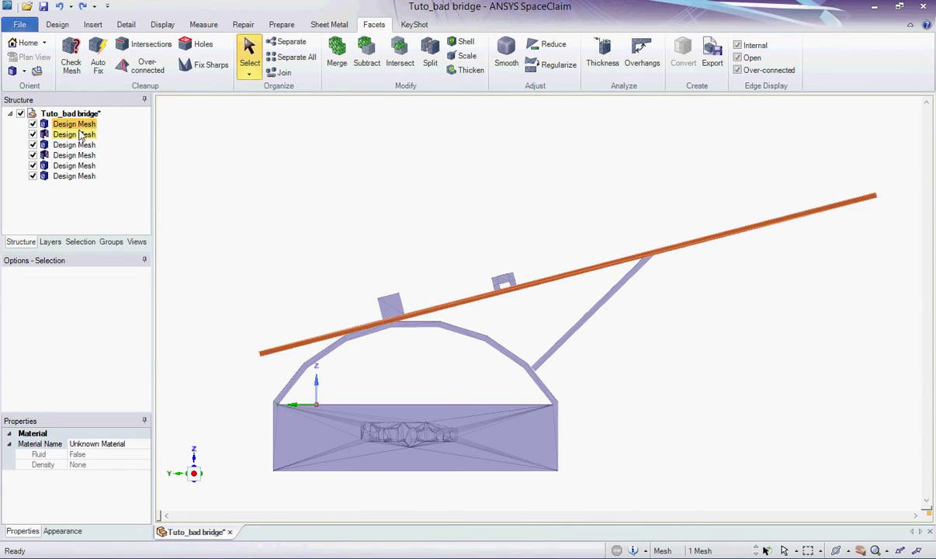
Convert the car-shaped mesh on the bridge deck into a solid with merged faces
click(73, 135)
scroll(435, 184, up, 5)
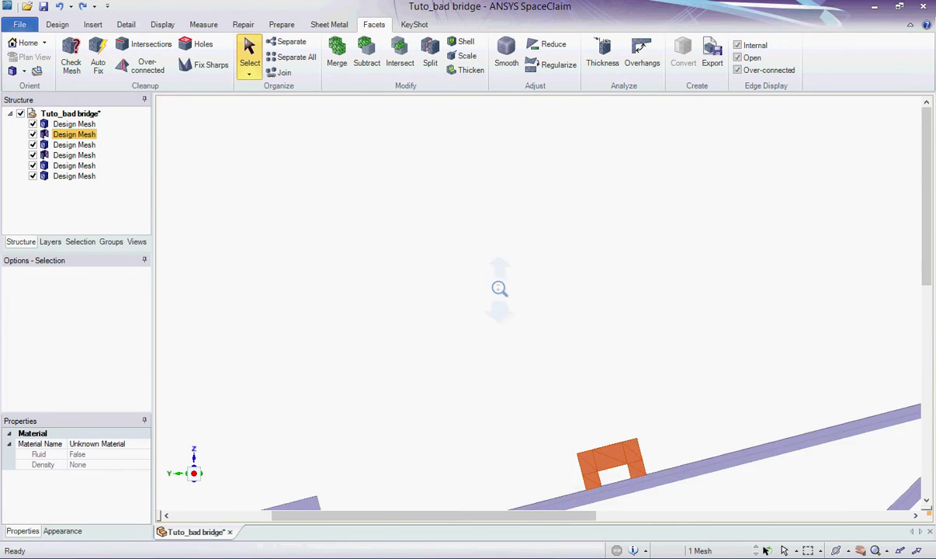
ctrl+middle_drag(494, 284, 579, 232)
scroll(579, 232, up, 2)
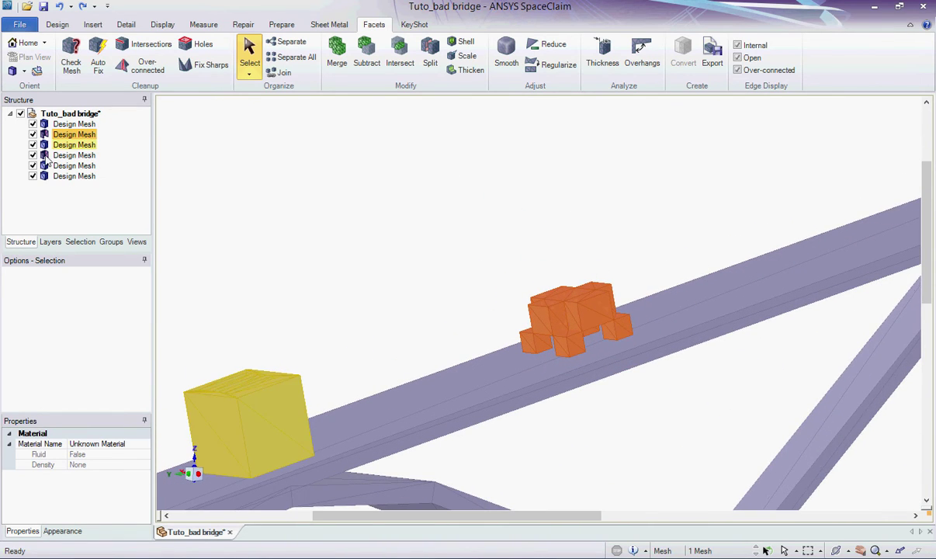
right_click(115, 135)
mouse_move(138, 145)
click(272, 145)
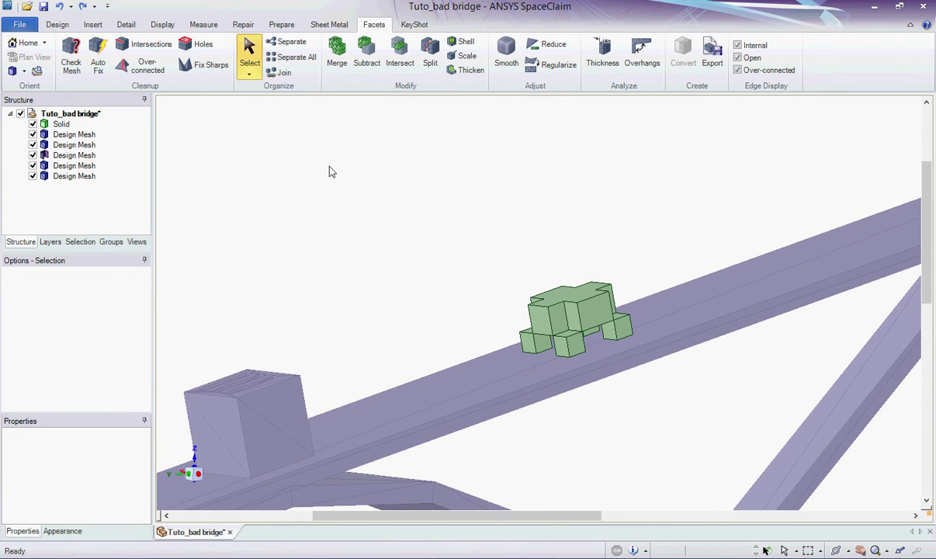
Pull the underside face of the car solid slightly downward so the body overlaps the tops of its wheels
click(59, 24)
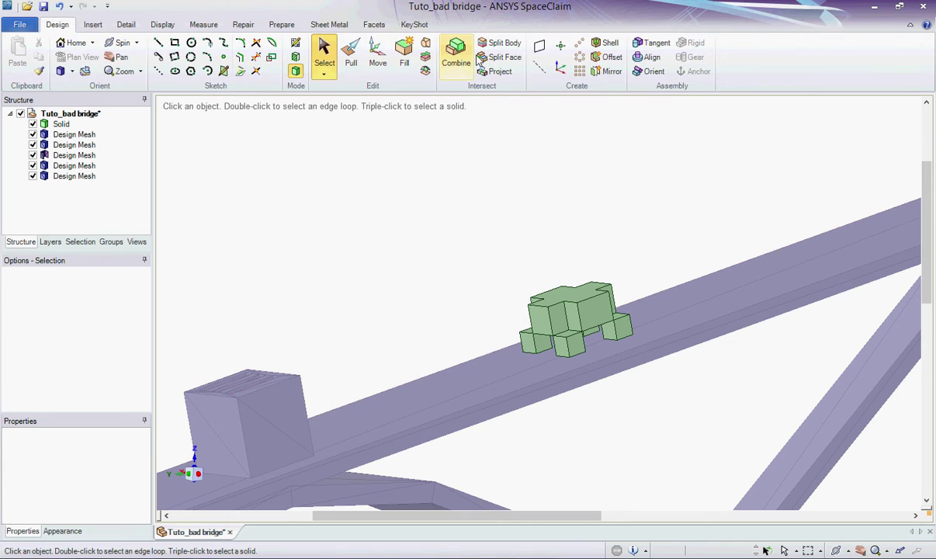
click(351, 58)
middle_drag(503, 252, 497, 229)
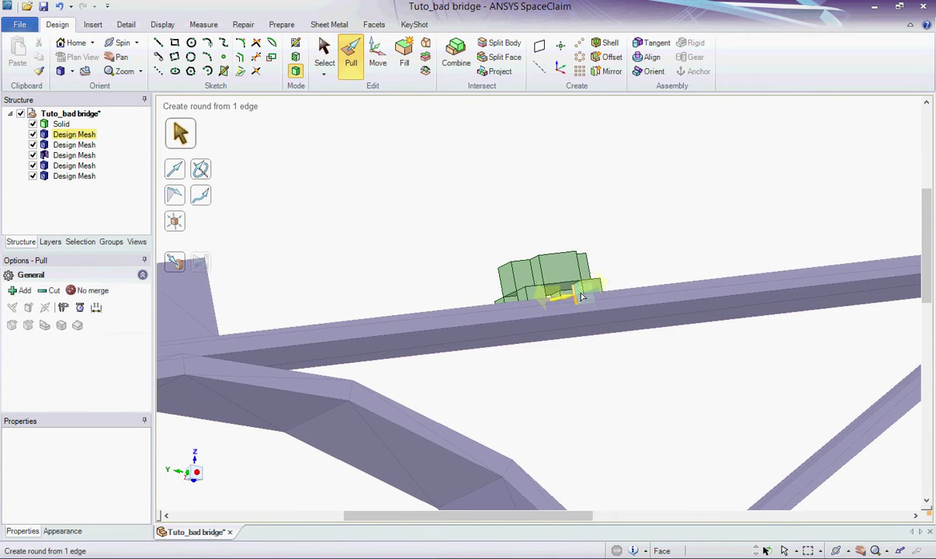
scroll(553, 309, up, 5)
click(541, 370)
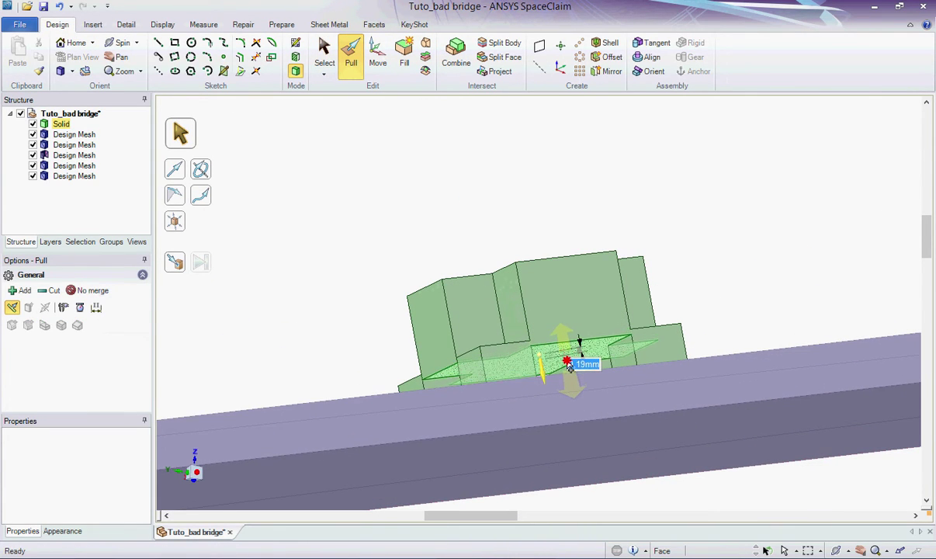
drag(567, 362, 573, 378)
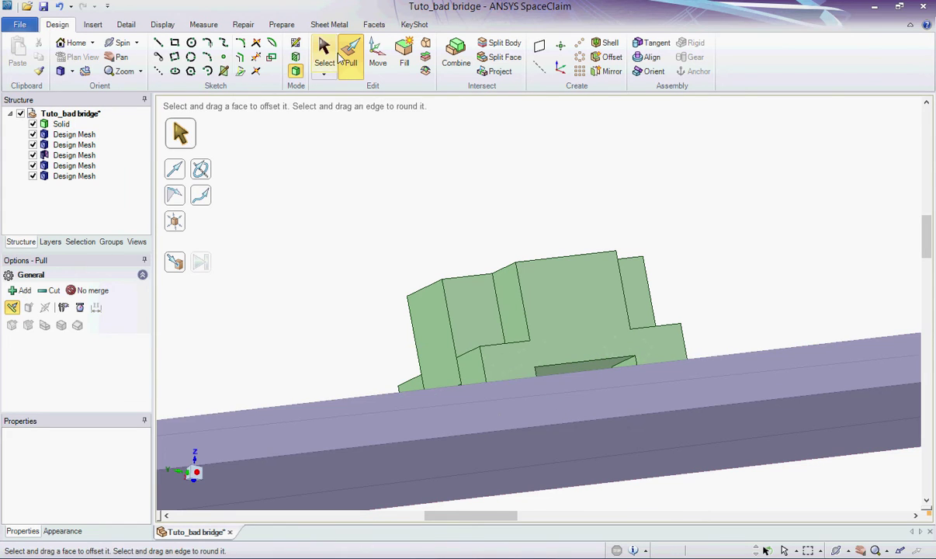
click(332, 56)
Convert the modified car solid back into a faceted mesh body
middle_drag(335, 203, 351, 230)
click(62, 124)
click(374, 24)
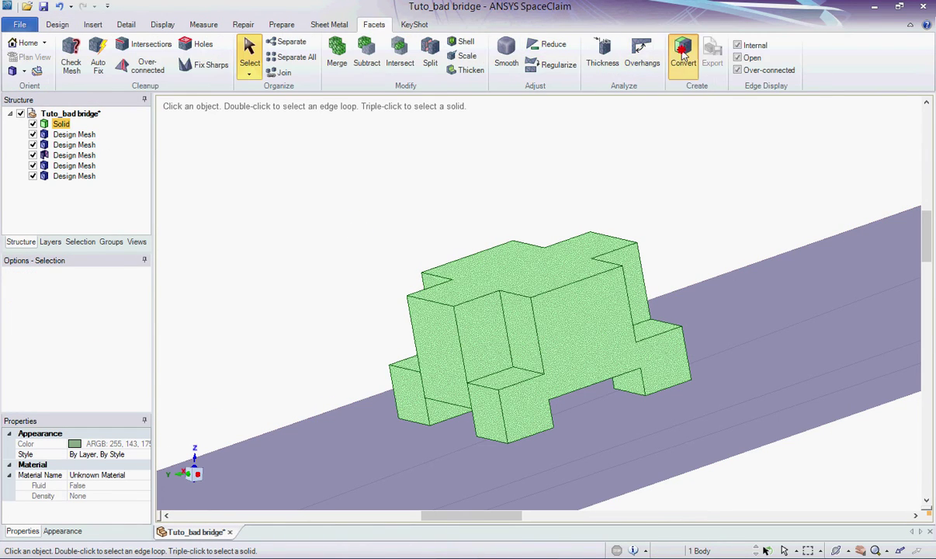
click(683, 53)
Run Check Mesh on the newly converted car mesh and close the report
click(71, 56)
click(74, 176)
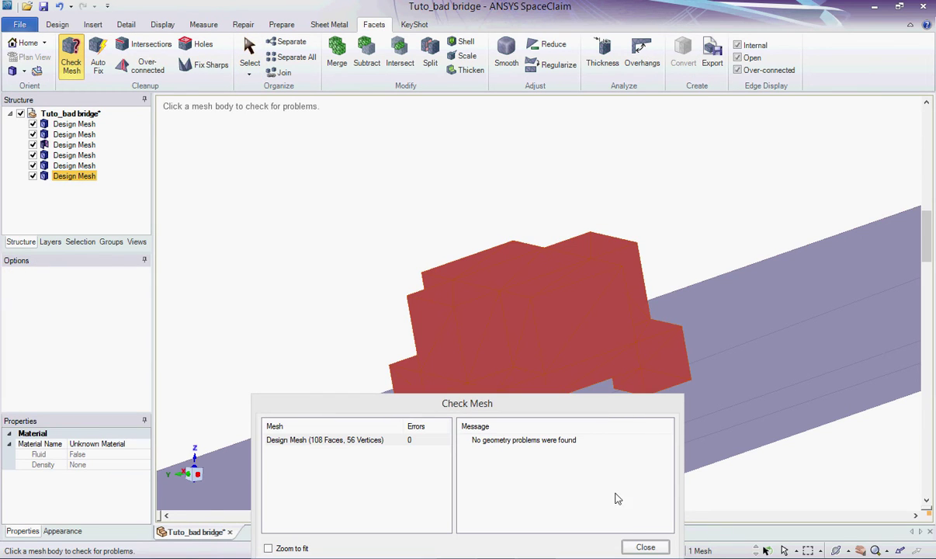
click(644, 547)
click(249, 56)
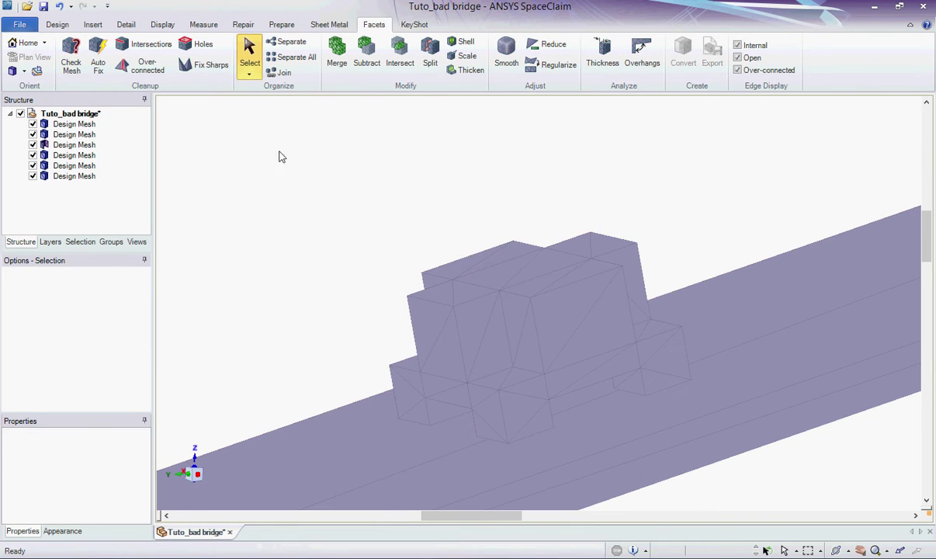
Check the arch-and-base mesh of the bridge for problems and examine its multiple-pieces and non-manifold vertex messages
scroll(311, 186, down, 5)
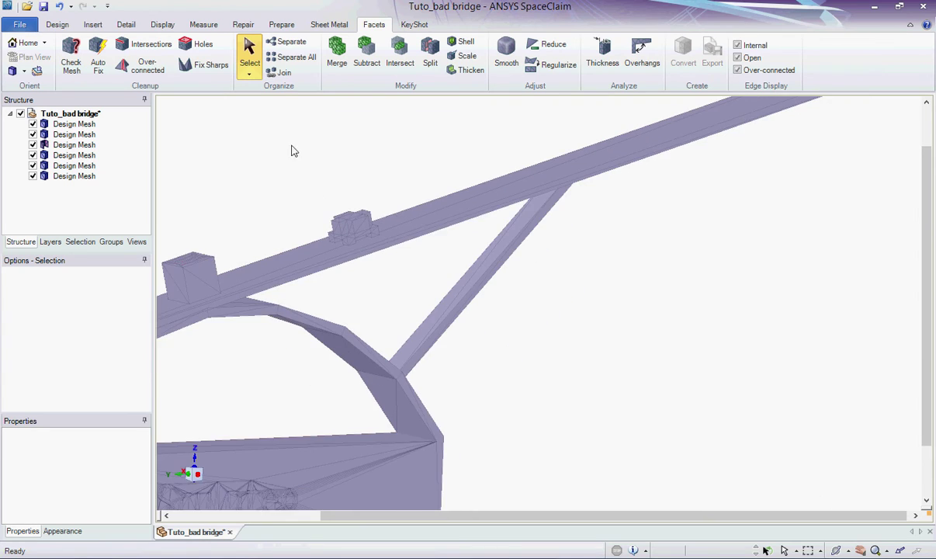
scroll(292, 151, down, 3)
middle_drag(288, 155, 397, 167)
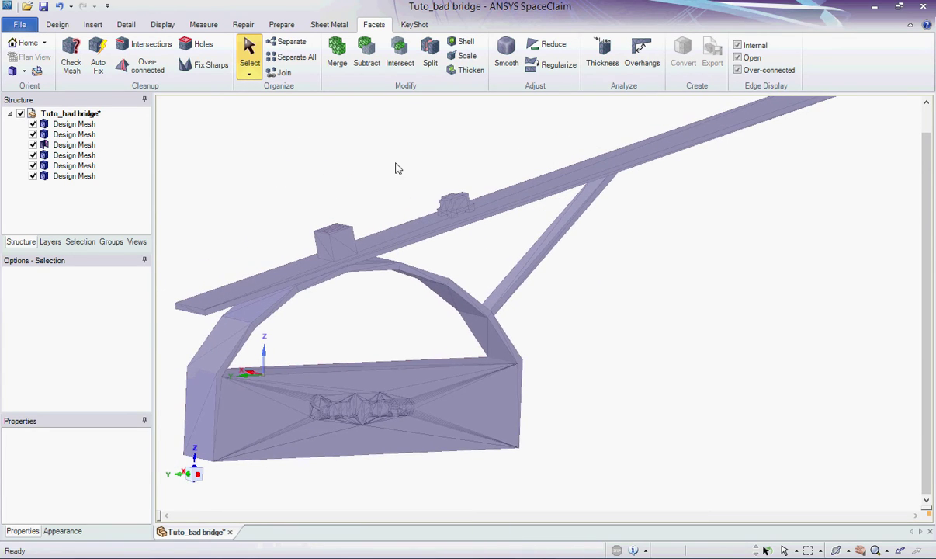
click(78, 149)
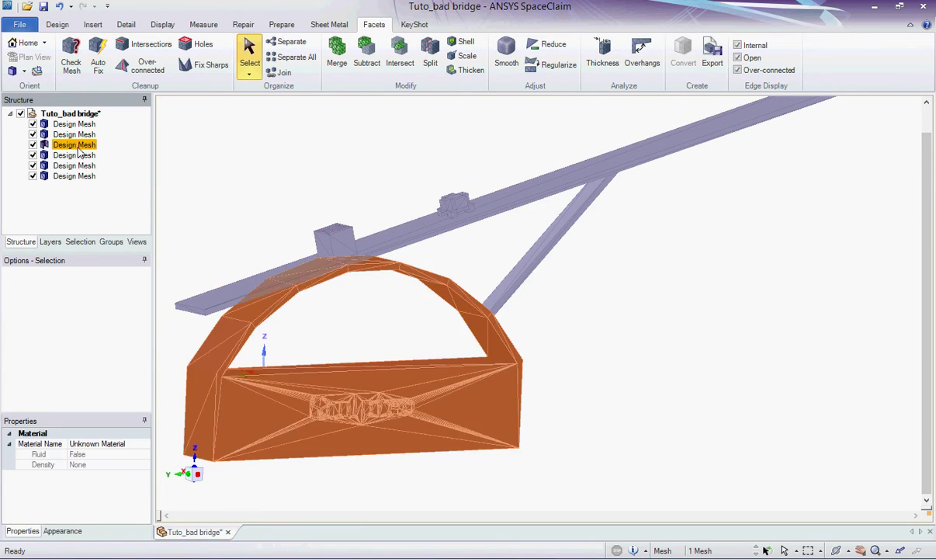
click(71, 56)
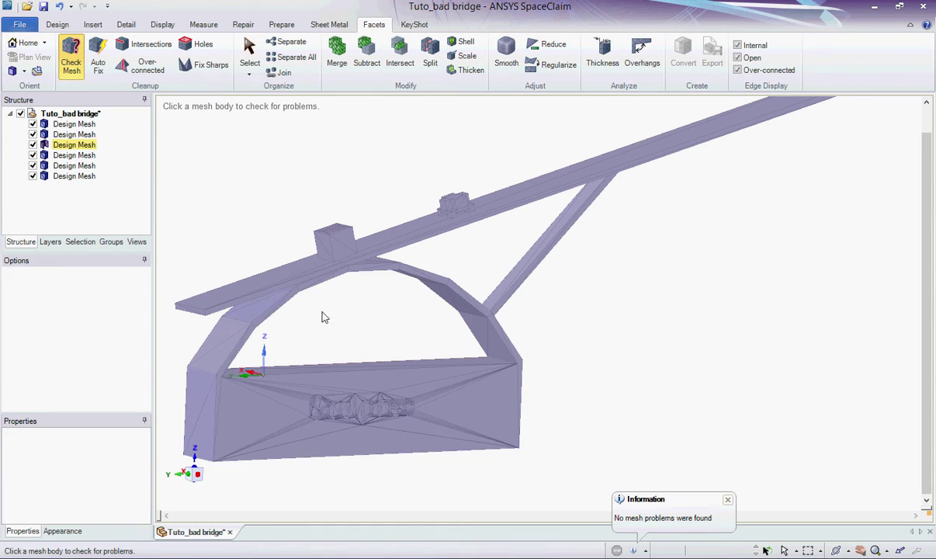
click(324, 318)
click(525, 451)
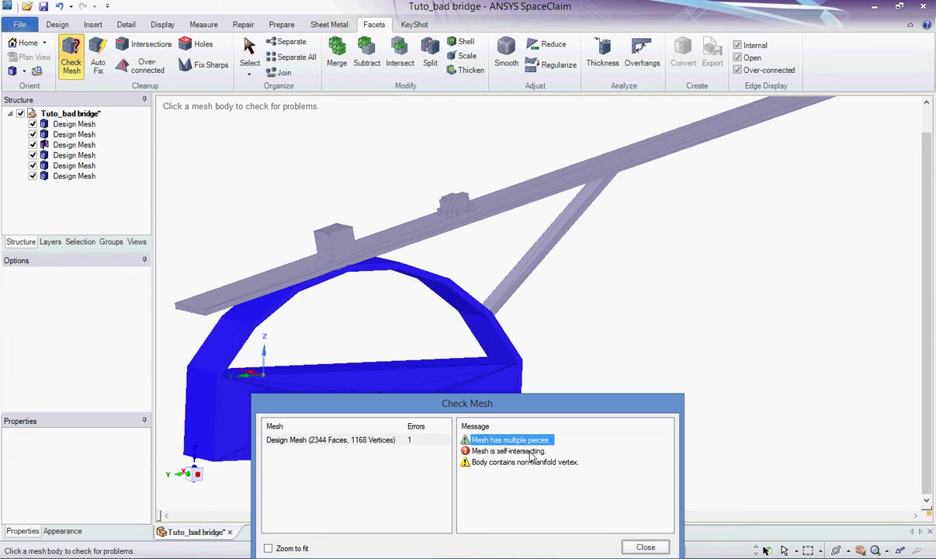
click(532, 462)
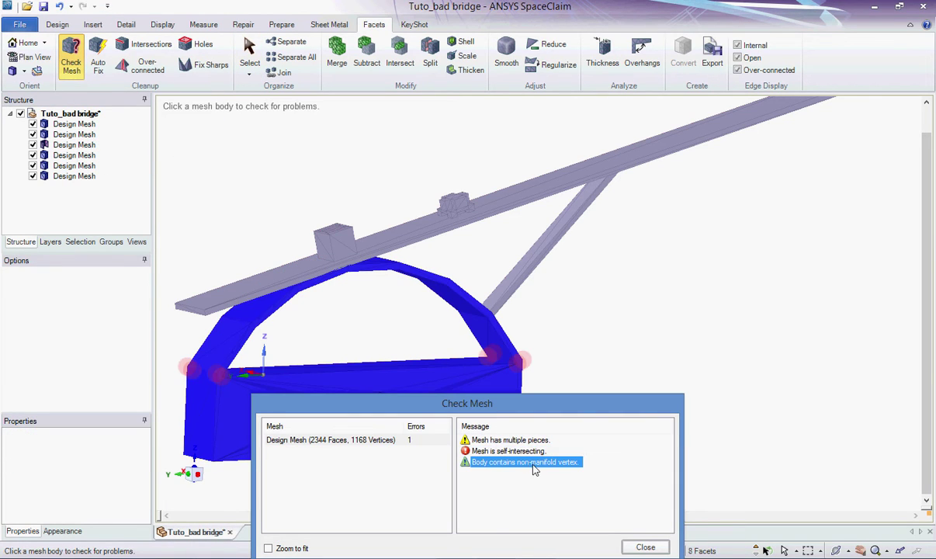
Close the check report and fix the self-intersections in the bridge's arch-and-base mesh with the Intersections tool
click(643, 547)
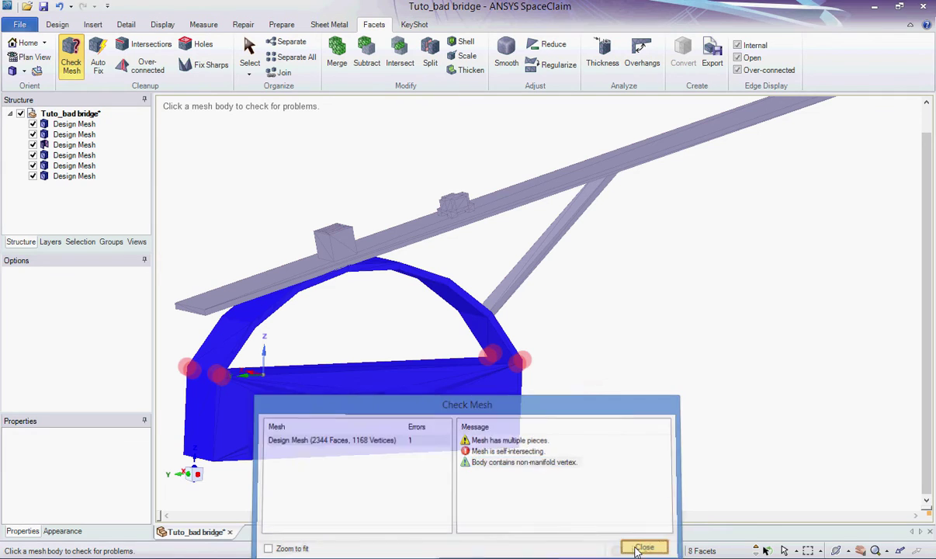
click(145, 48)
click(375, 388)
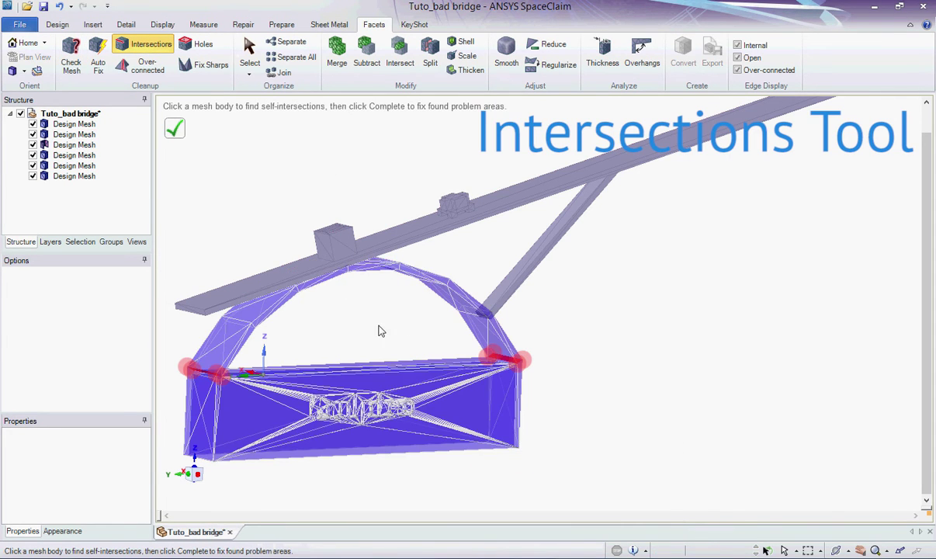
scroll(318, 435, up, 10)
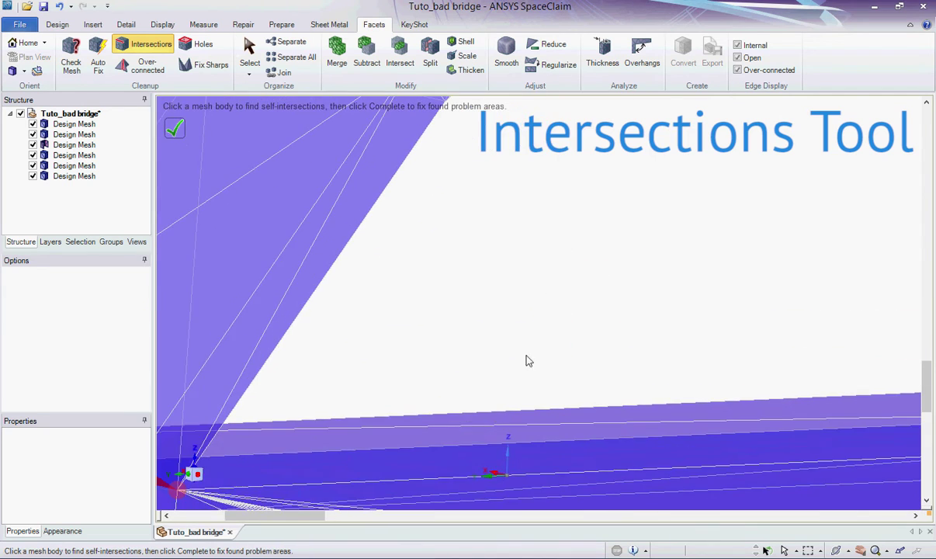
ctrl+middle_drag(291, 343, 596, 246)
middle_drag(497, 280, 456, 252)
click(177, 130)
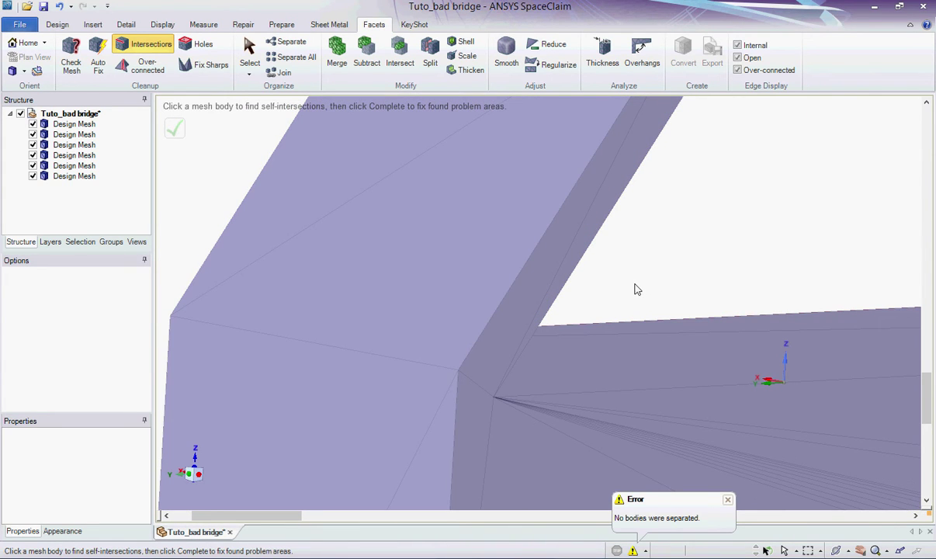
click(250, 53)
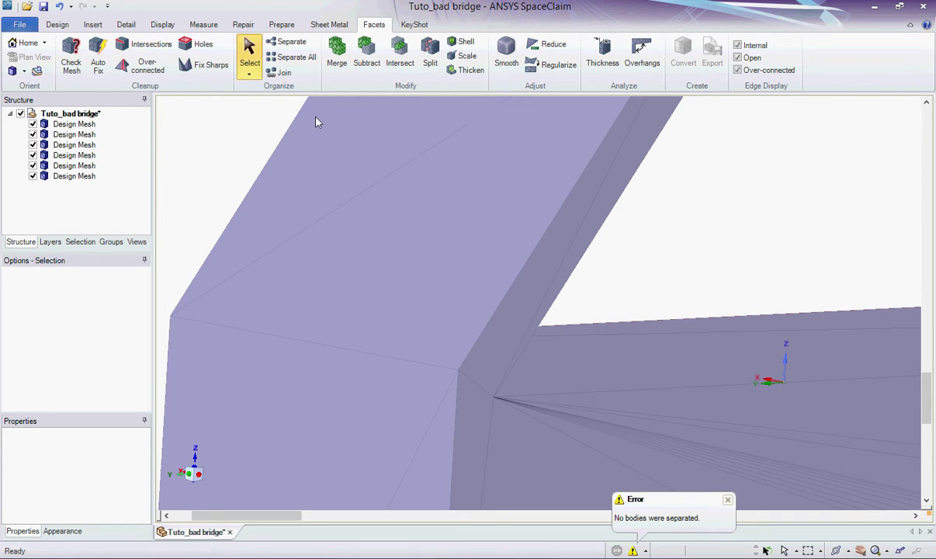
Examine the joint between the diagonal strut's lower end and the arch for modeling errors
middle_drag(628, 299, 538, 299)
scroll(540, 304, down, 8)
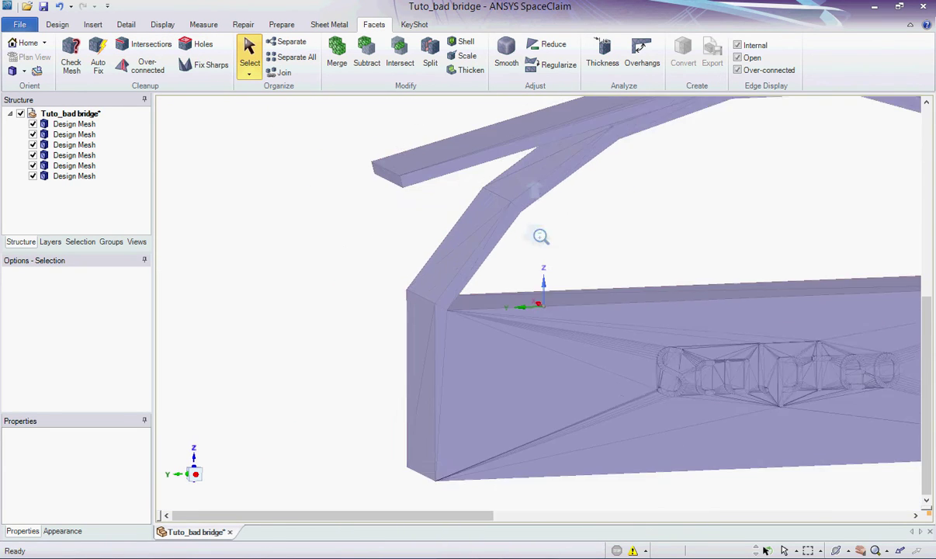
middle_drag(534, 247, 326, 230)
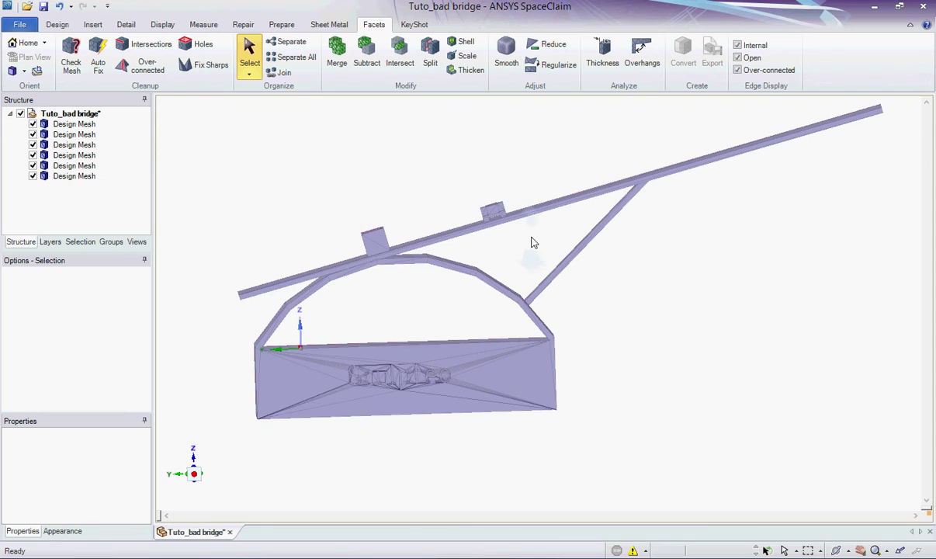
scroll(532, 243, up, 5)
shift+middle_drag(514, 301, 509, 258)
mouse_move(509, 258)
middle_down()
mouse_move(505, 238)
mouse_move(512, 242)
middle_up()
scroll(512, 242, up, 4)
shift+middle_drag(501, 322, 506, 250)
middle_drag(506, 250, 506, 245)
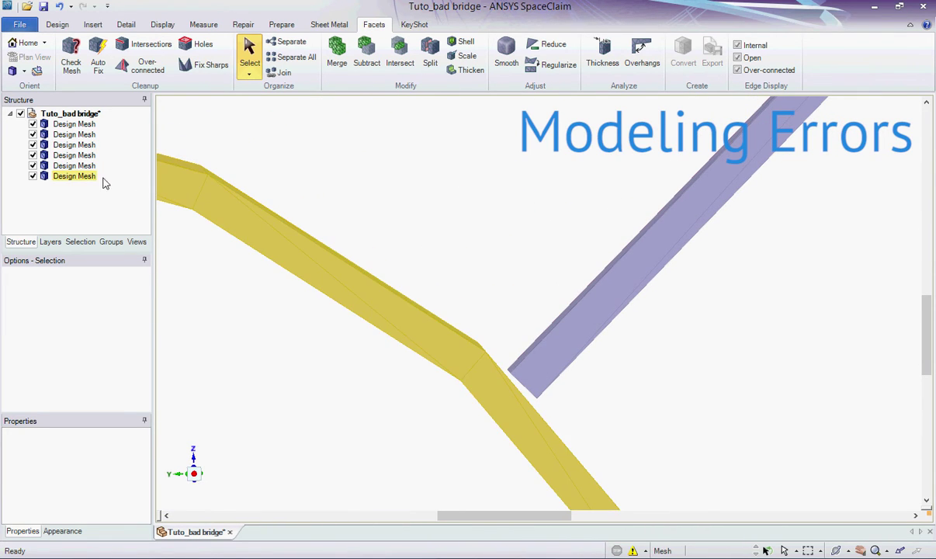
Convert the diagonal strut mesh to a solid and pull its lower end face into the arch so they overlap
click(67, 145)
right_click(67, 149)
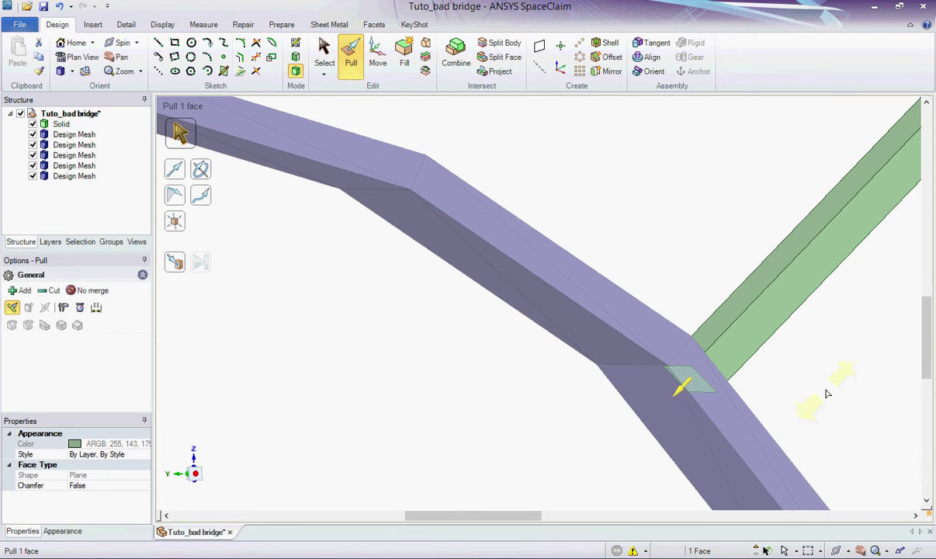
drag(825, 391, 794, 408)
mouse_move(764, 426)
middle_down()
mouse_move(777, 410)
mouse_move(769, 415)
middle_up()
drag(765, 419, 774, 398)
click(325, 61)
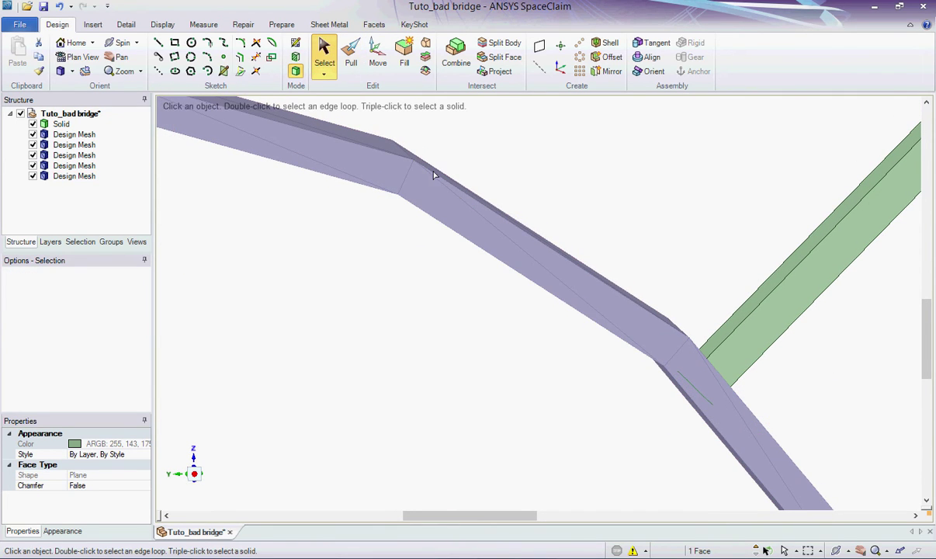
Convert the extended strut solid back into a faceted mesh body
click(60, 124)
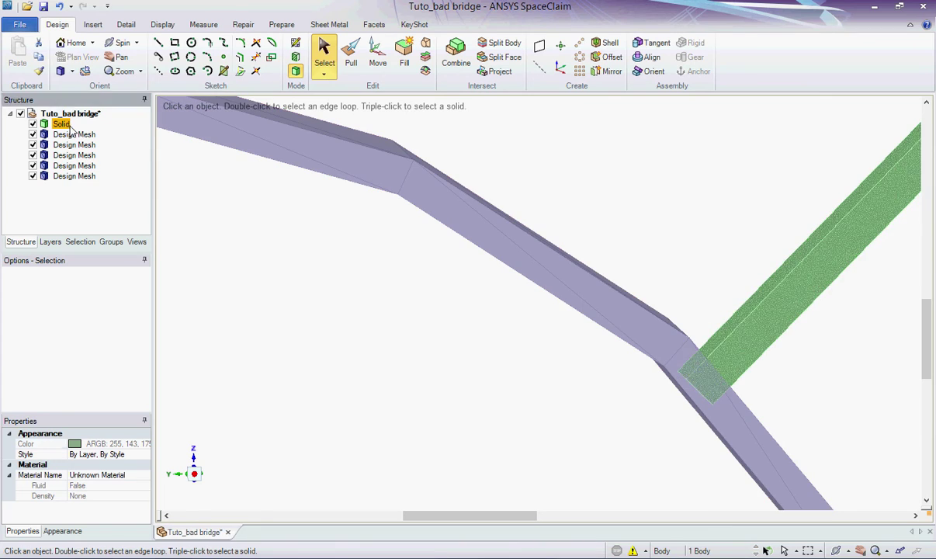
click(374, 24)
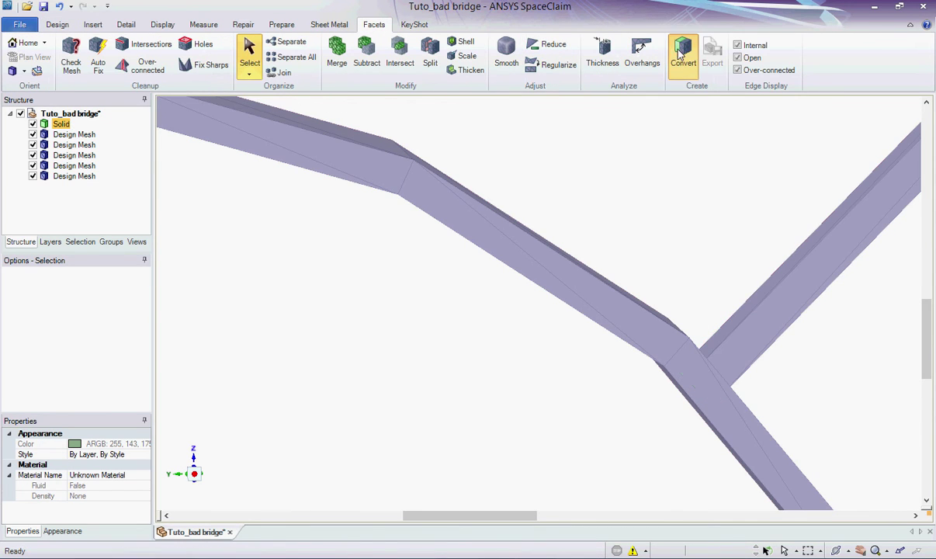
click(679, 51)
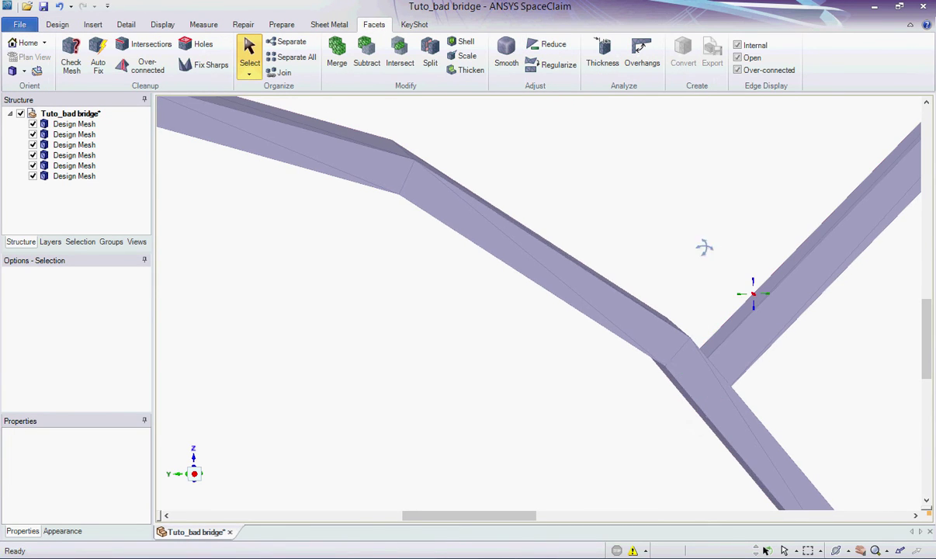
Merge the arch-and-base mesh, the diagonal strut and the sloped deck into one mesh body
click(72, 177)
ctrl+click(73, 165)
click(336, 54)
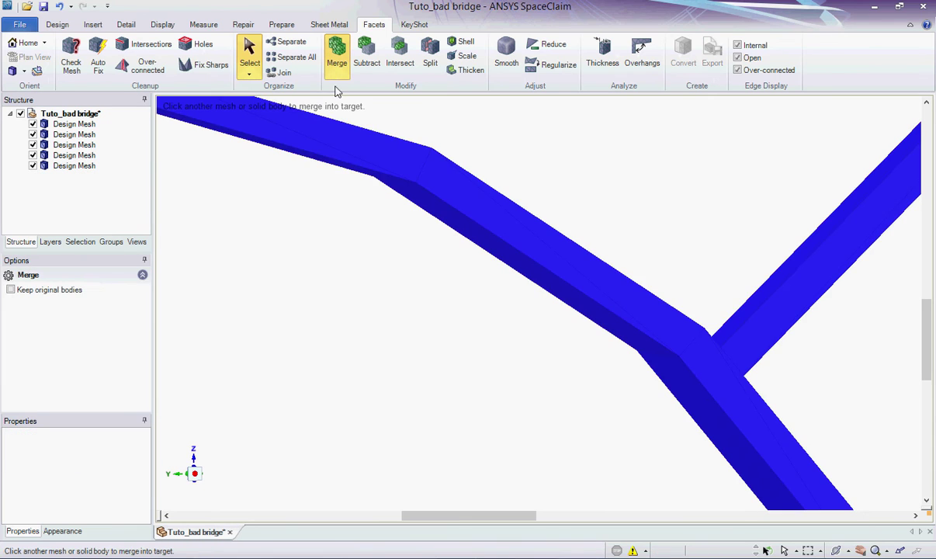
scroll(394, 293, down, 3)
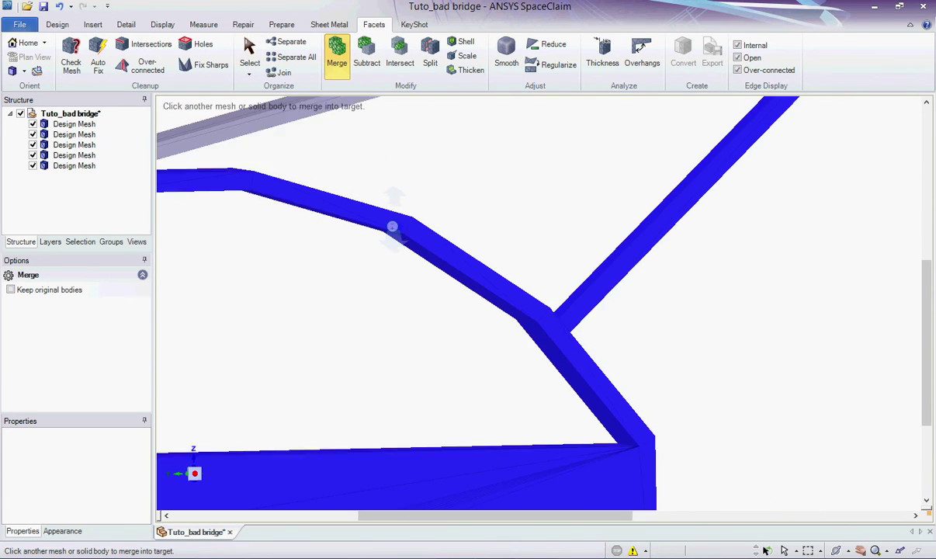
shift+middle_drag(319, 322, 413, 300)
click(77, 155)
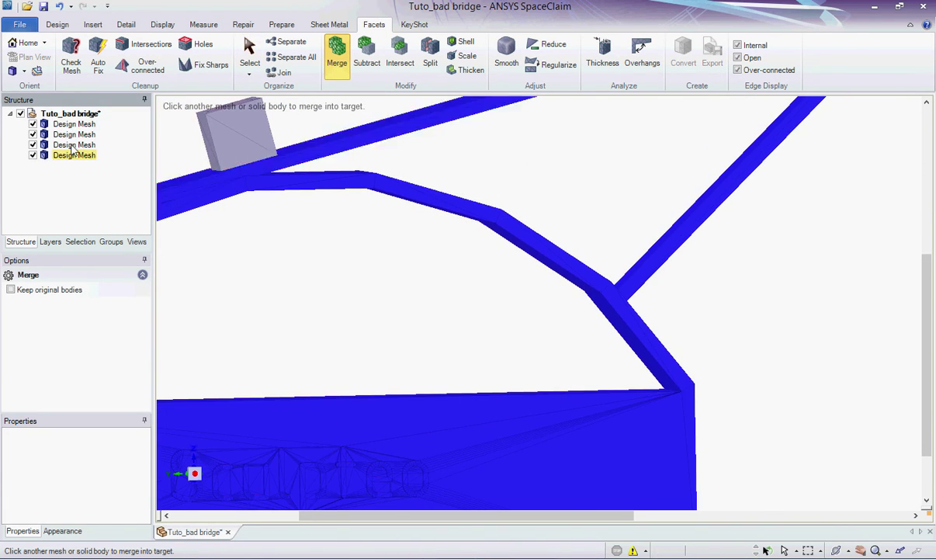
click(257, 55)
Merge the car mesh and the box on the deck into the combined bridge mesh
click(68, 125)
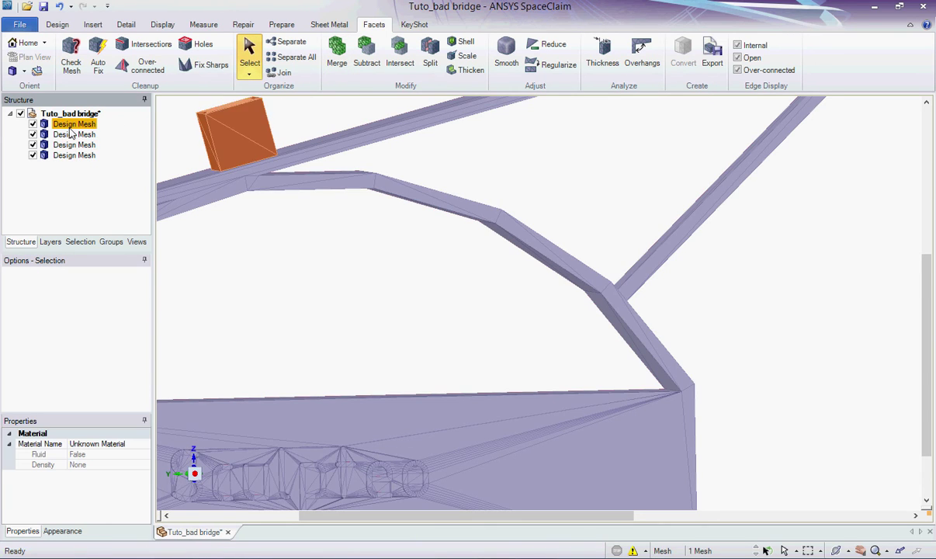
click(74, 144)
ctrl+click(76, 155)
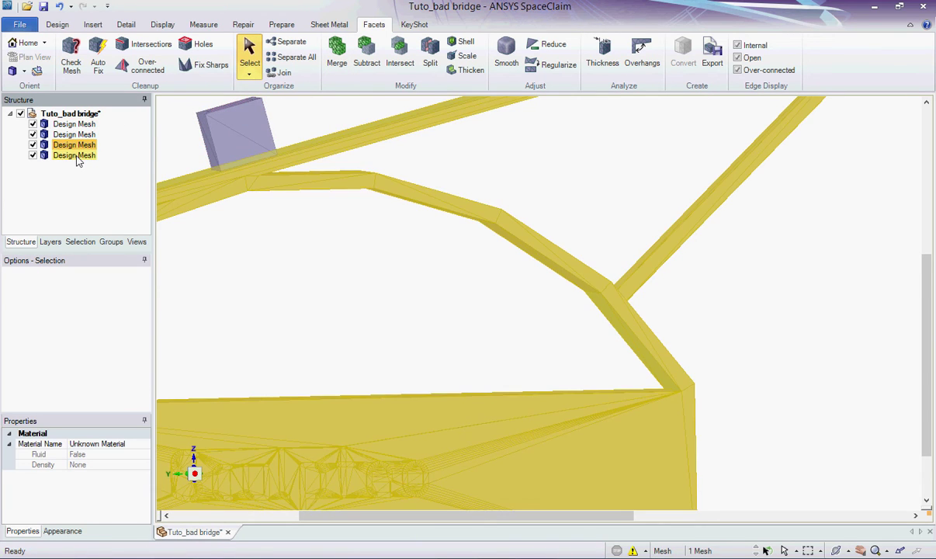
scroll(378, 226, down, 3)
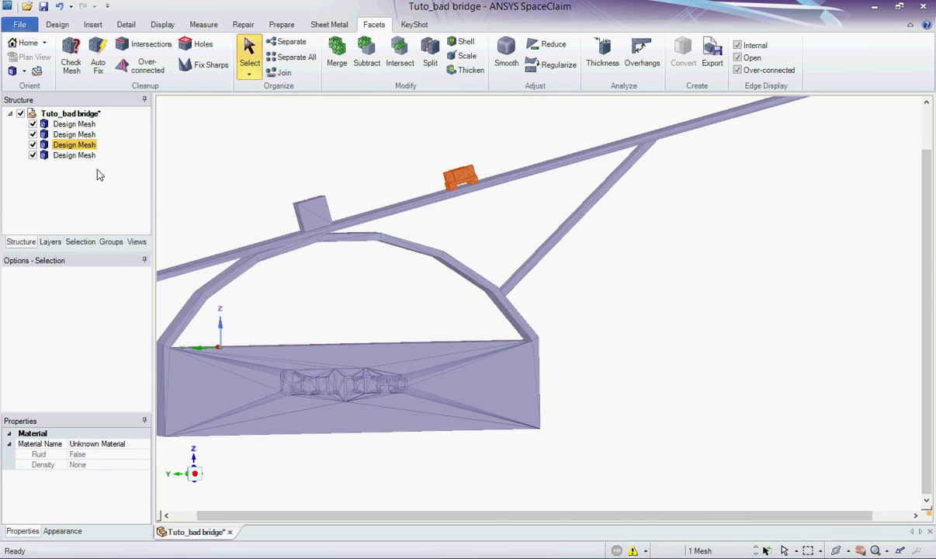
click(78, 156)
click(336, 55)
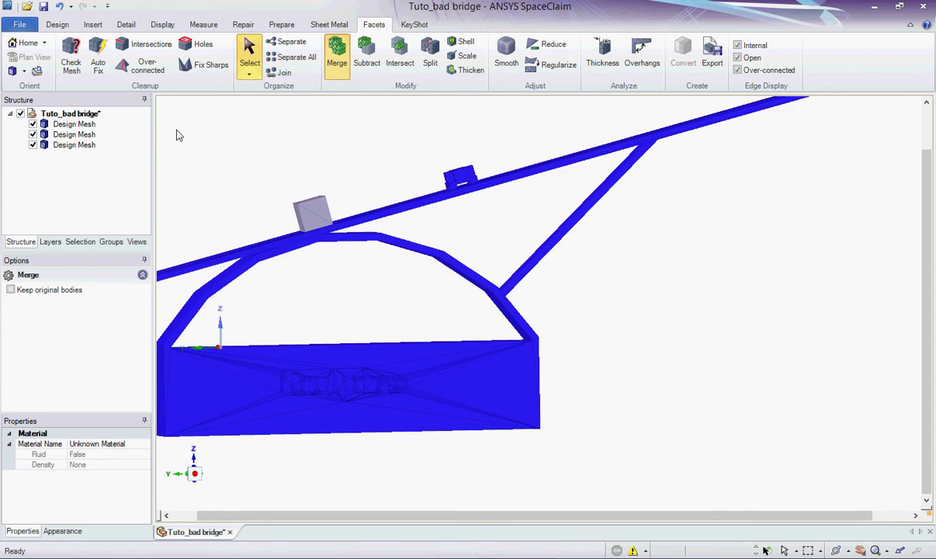
click(87, 126)
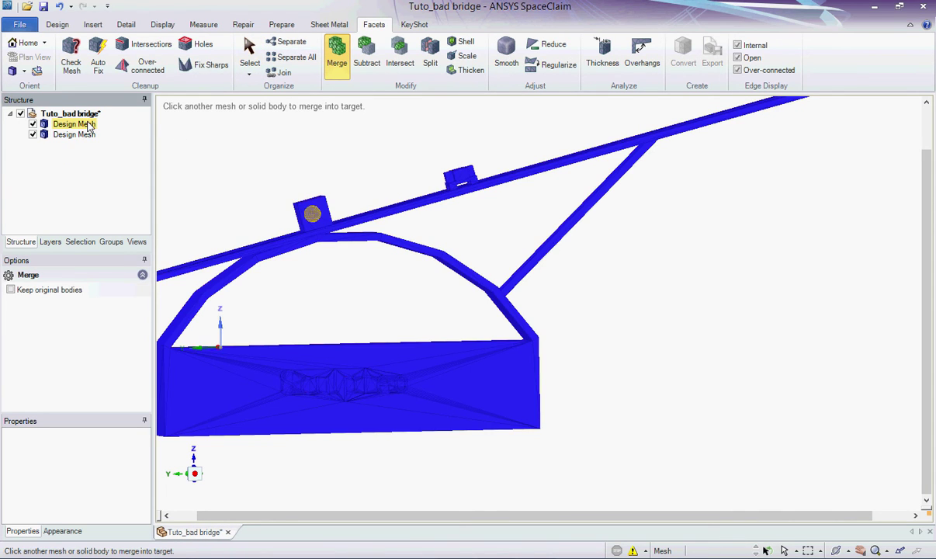
click(249, 54)
Run Check Mesh on the sphere inside the box and on the merged bridge mesh, closing each report
click(71, 58)
click(85, 126)
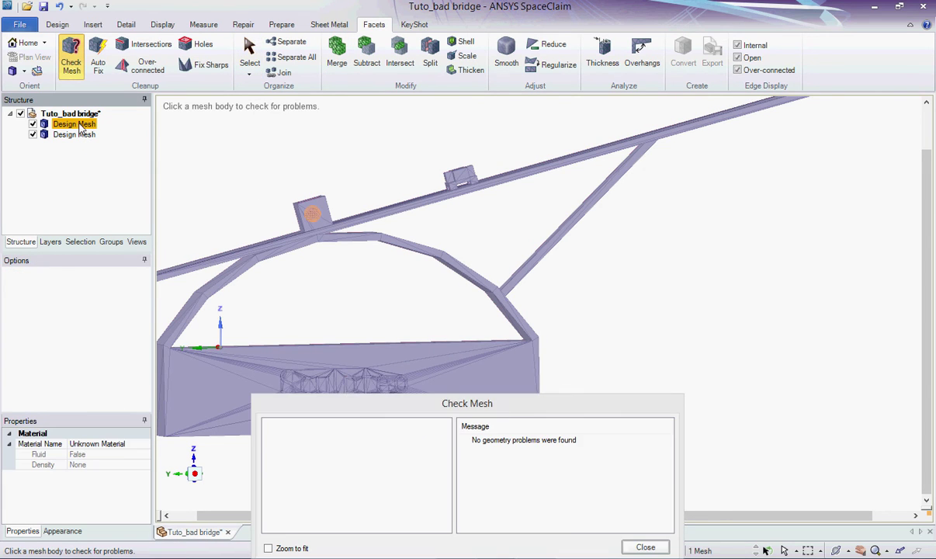
click(638, 545)
click(87, 136)
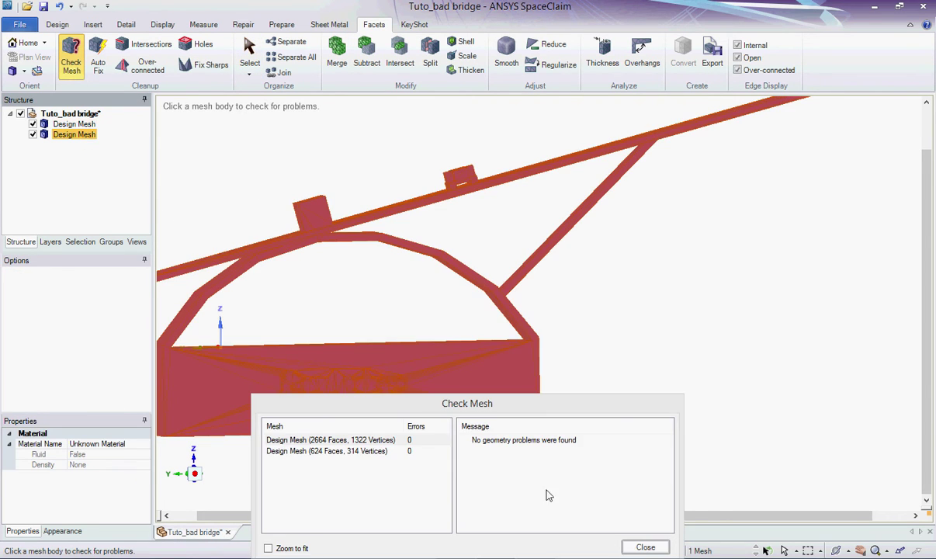
click(652, 551)
click(249, 50)
Export both mesh bodies together as an STL file named Tuto_repaired_bridge
shift+middle_drag(354, 167, 420, 173)
click(111, 136)
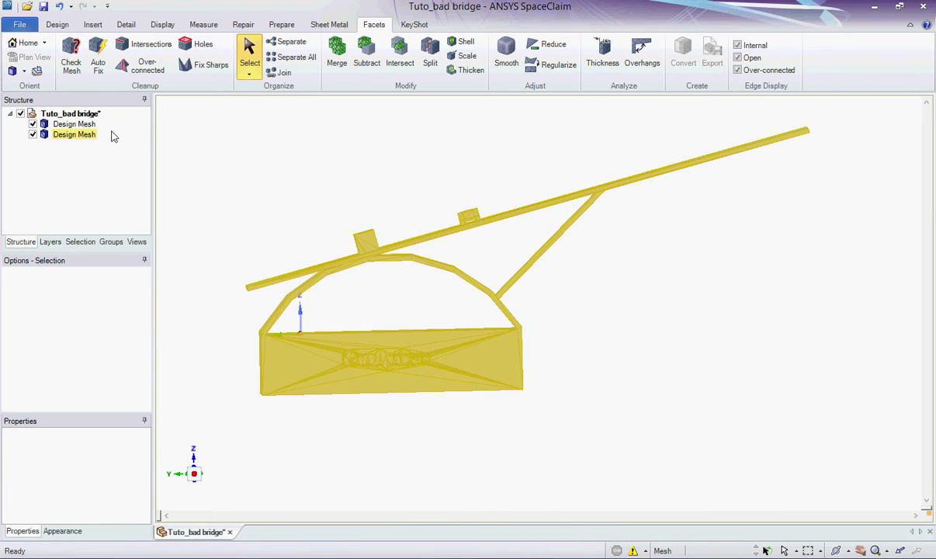
shift+click(73, 124)
click(711, 56)
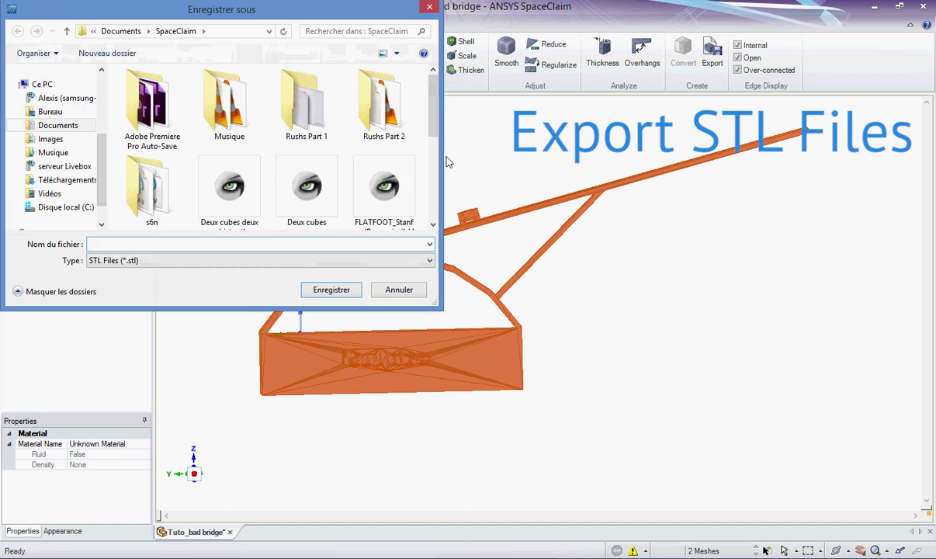
click(291, 243)
text(Tuto_repaired_bridge)
key(Return)
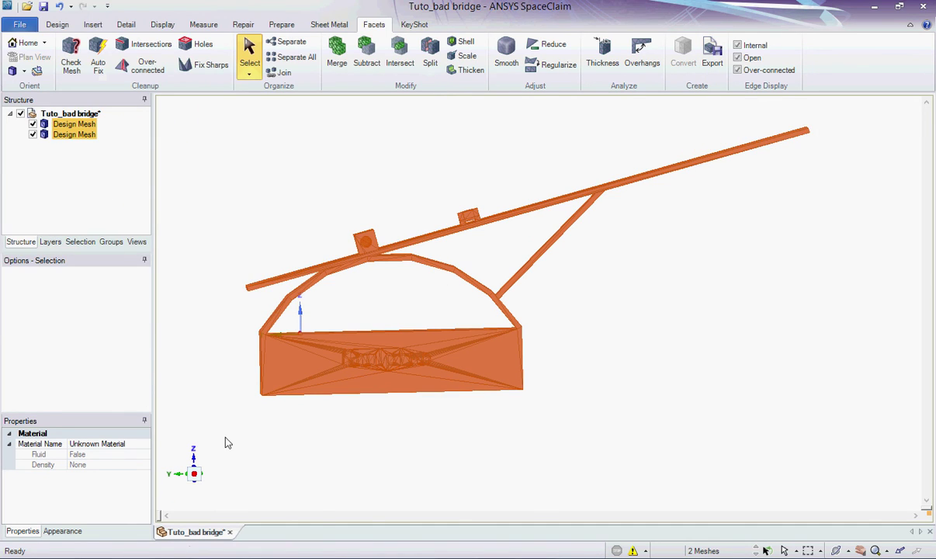
Switch to the Sculpteo website and upload the bridge design with Private visibility and mm units, submitting it as a single object
mouse_move(152, 549)
click(240, 500)
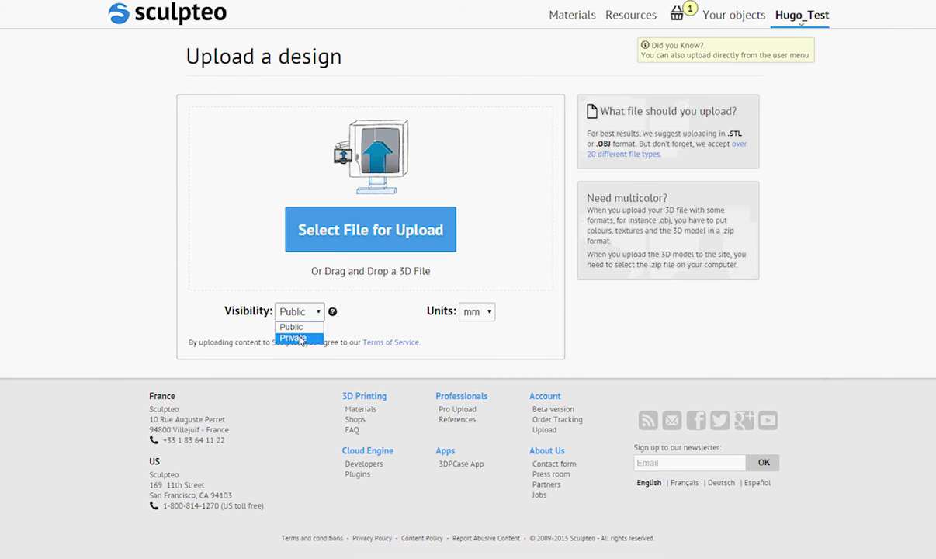
click(299, 339)
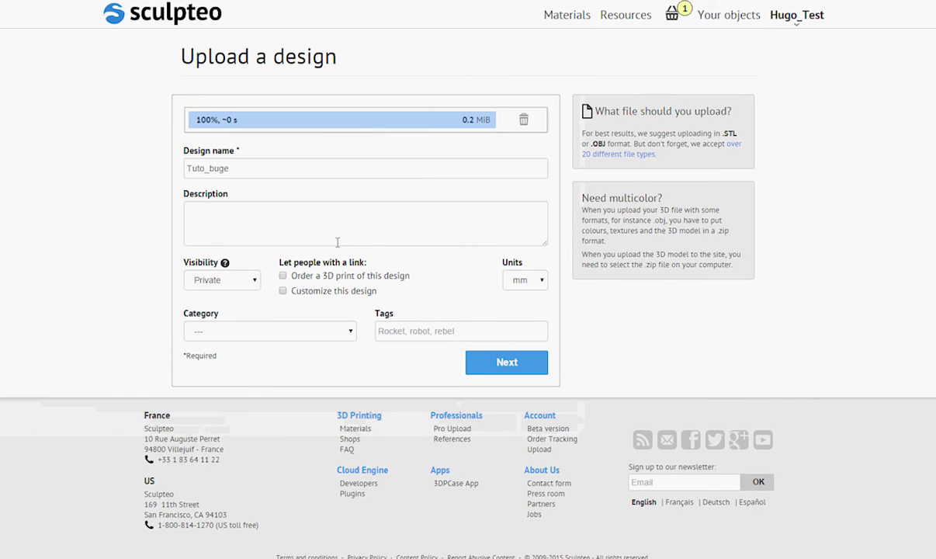
click(512, 363)
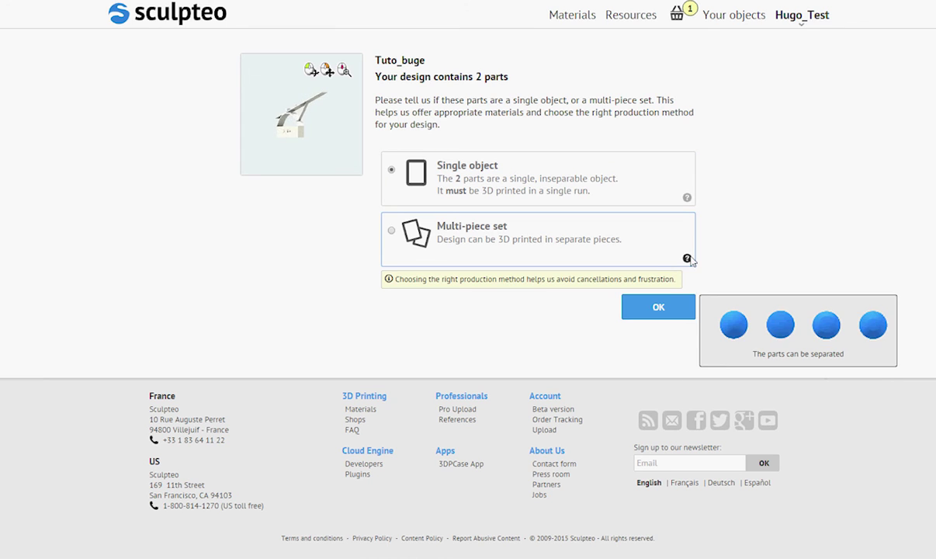
click(658, 307)
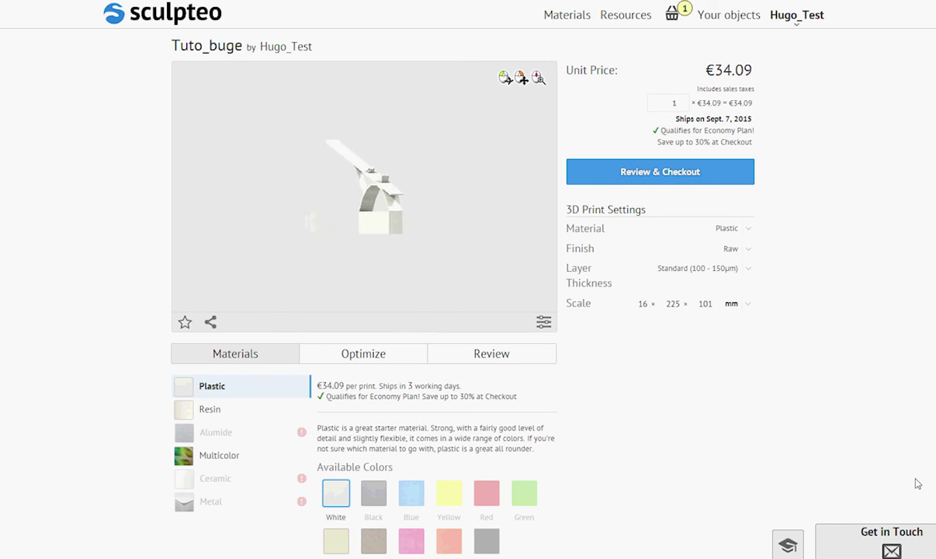
Open the uploaded design's review and examine its Solidity Check from a rotated view
click(469, 354)
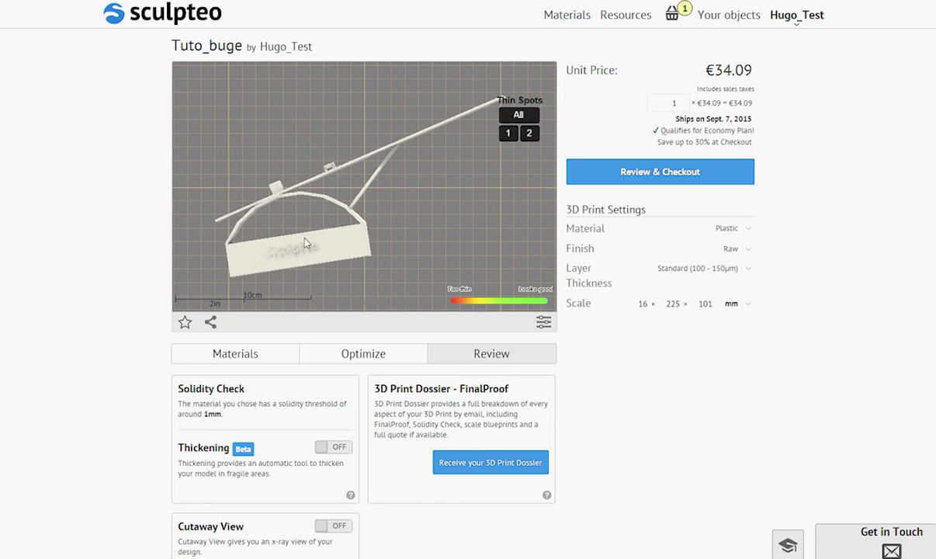
mouse_move(305, 241)
mouse_down()
mouse_move(339, 252)
mouse_move(299, 262)
mouse_move(325, 266)
mouse_up()
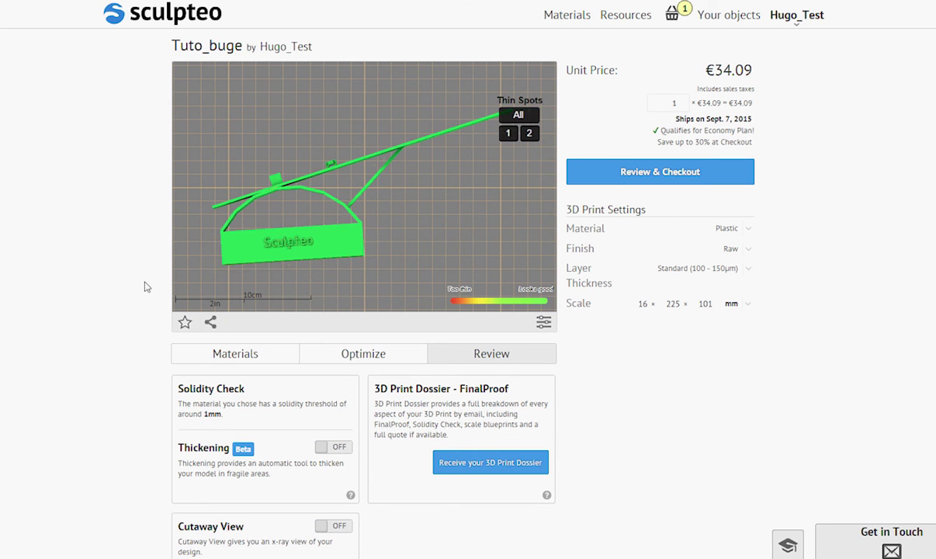